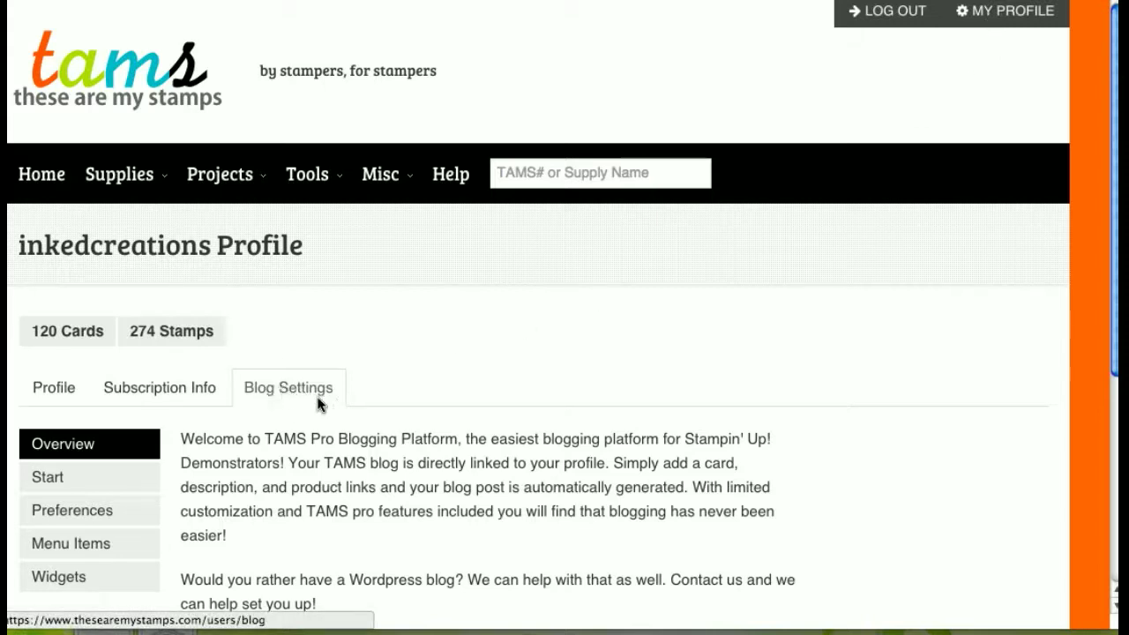
# - Scroll through the Projects gallery of card projects
pyautogui.scroll(-3, 561, 439)
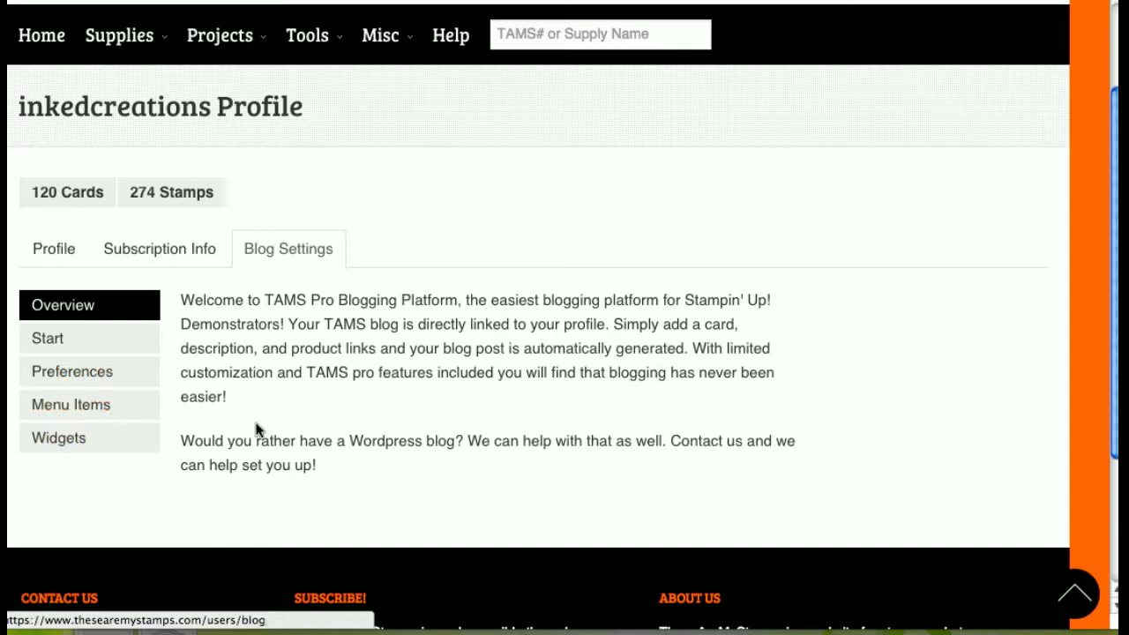
pyautogui.scroll(1, 346, 399)
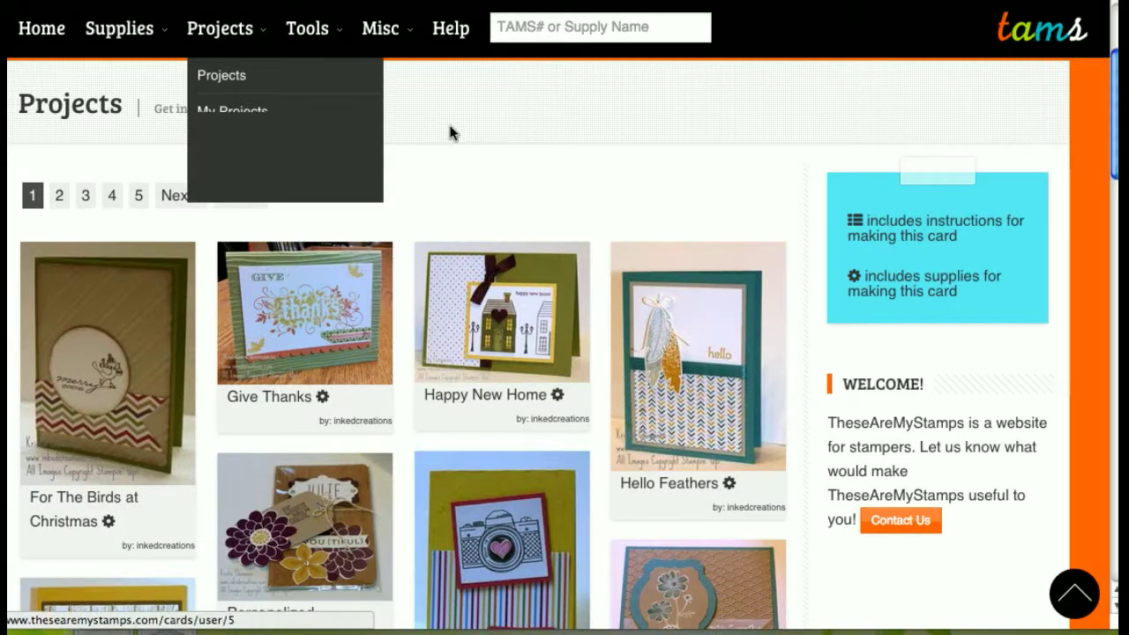
pyautogui.moveTo(222, 38)
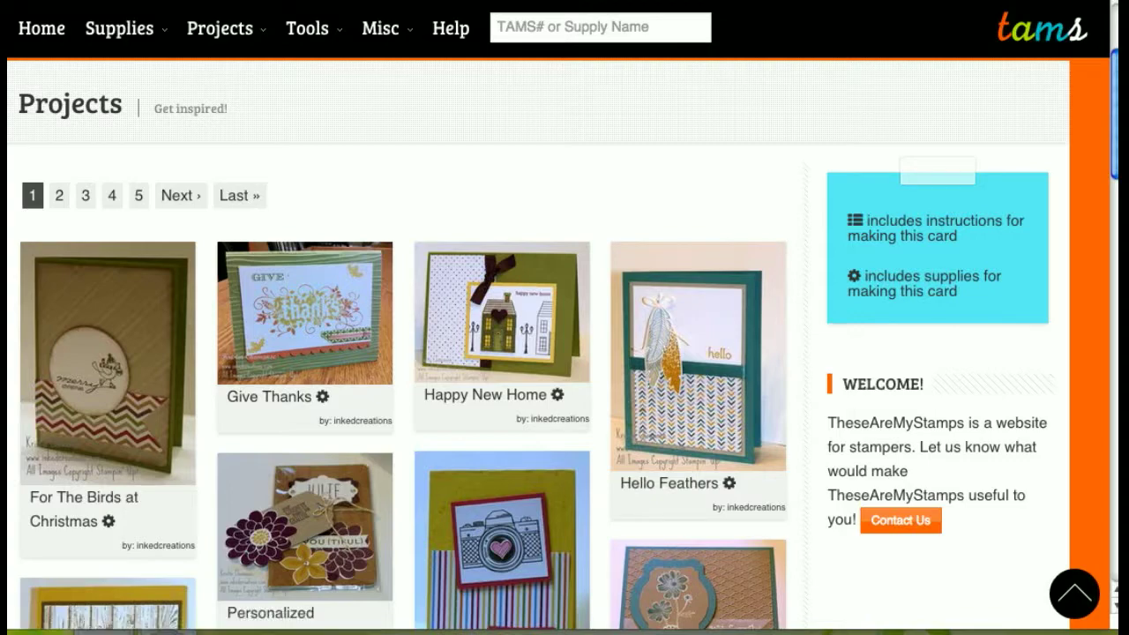
# - Open the Start section and review the blog URL, profile picture and About Me fields
pyautogui.click(520, 2)
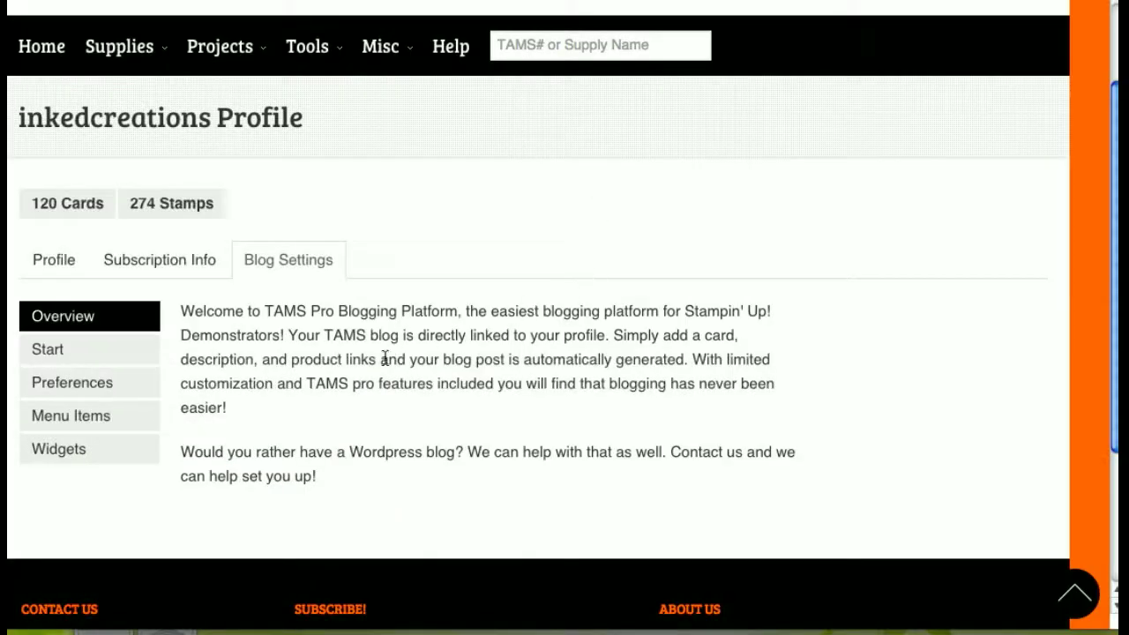
pyautogui.click(65, 356)
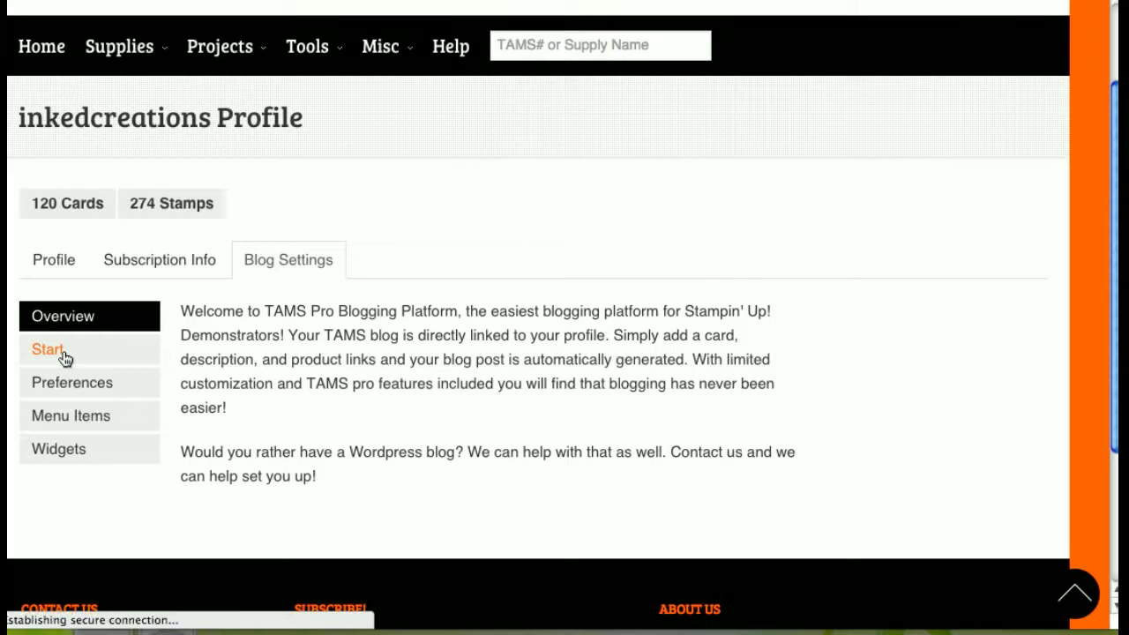
pyautogui.scroll(-3, 764, 412)
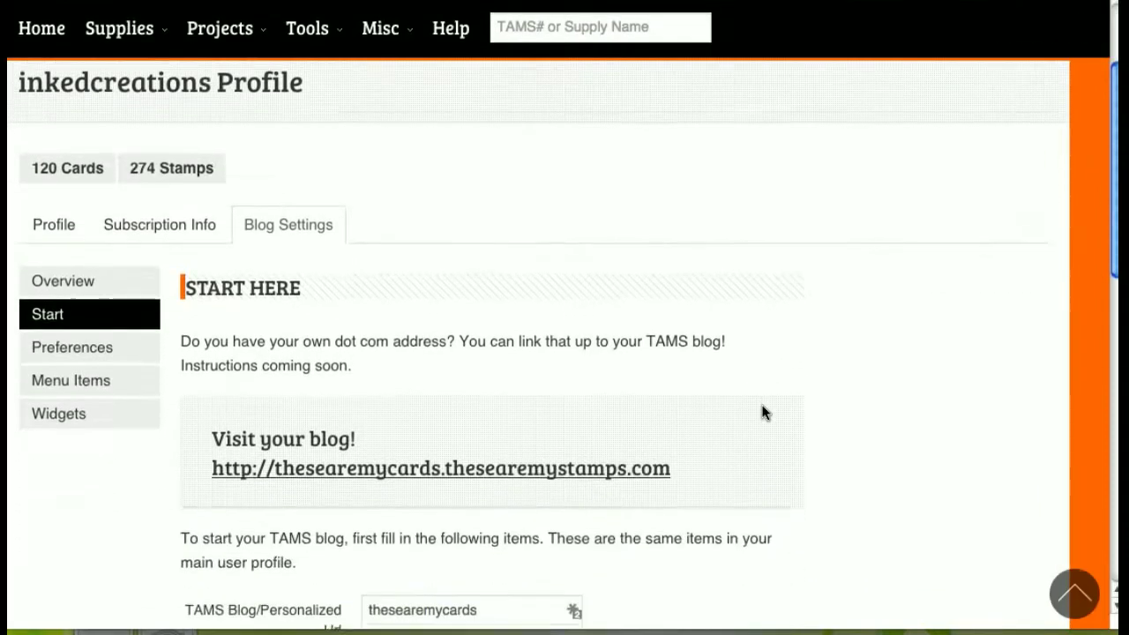
pyautogui.scroll(1, 764, 412)
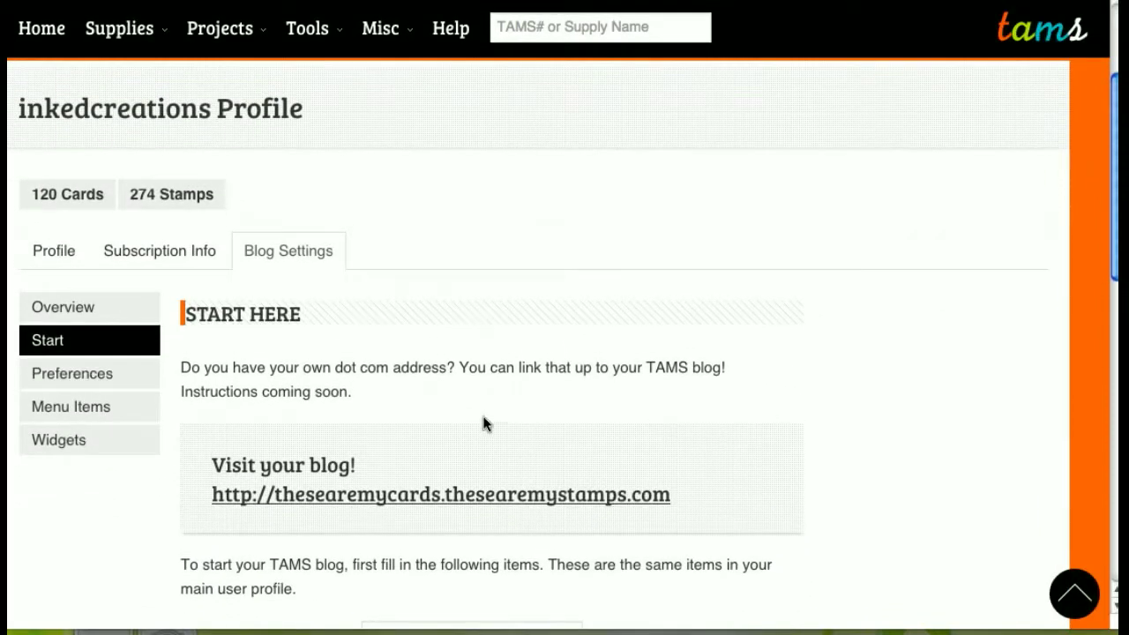
pyautogui.scroll(-2, 484, 423)
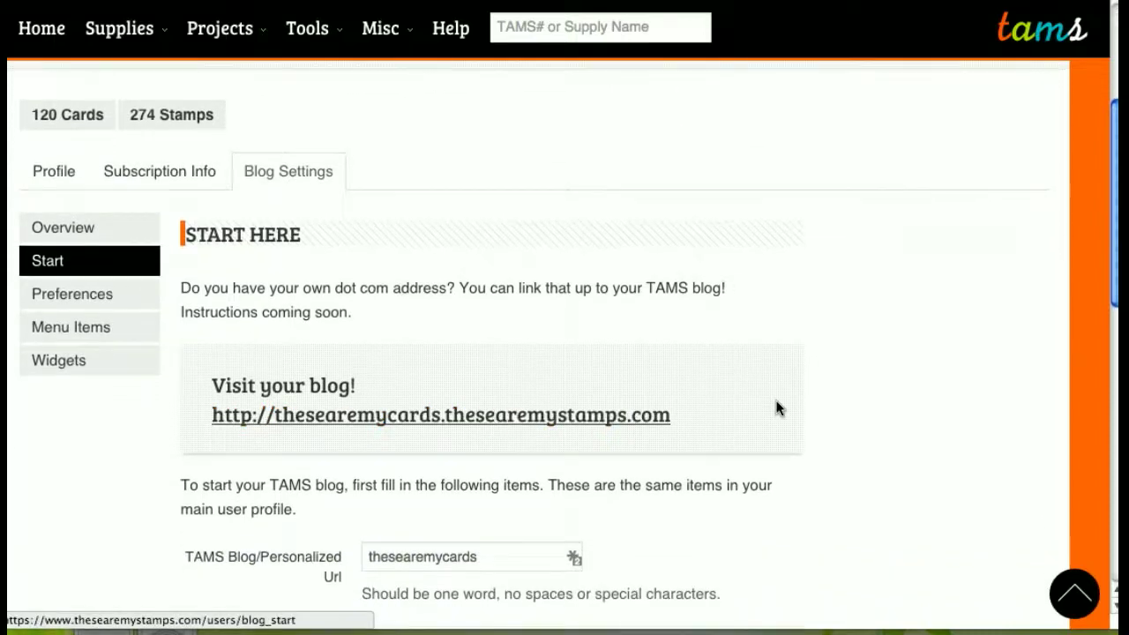
pyautogui.scroll(-1, 777, 408)
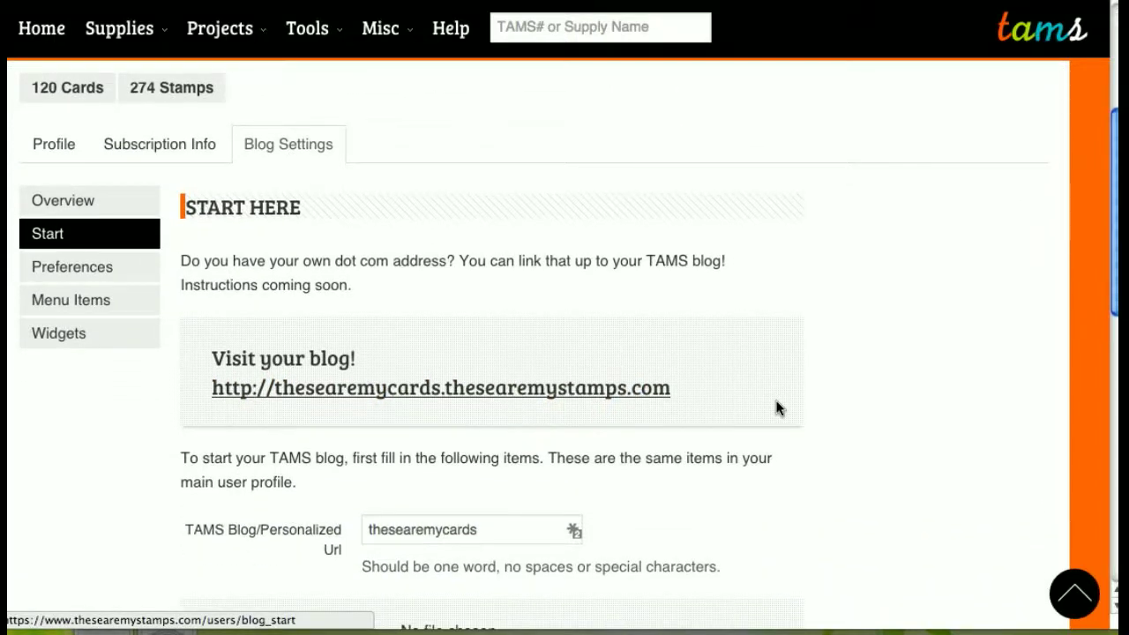
pyautogui.scroll(-1, 777, 408)
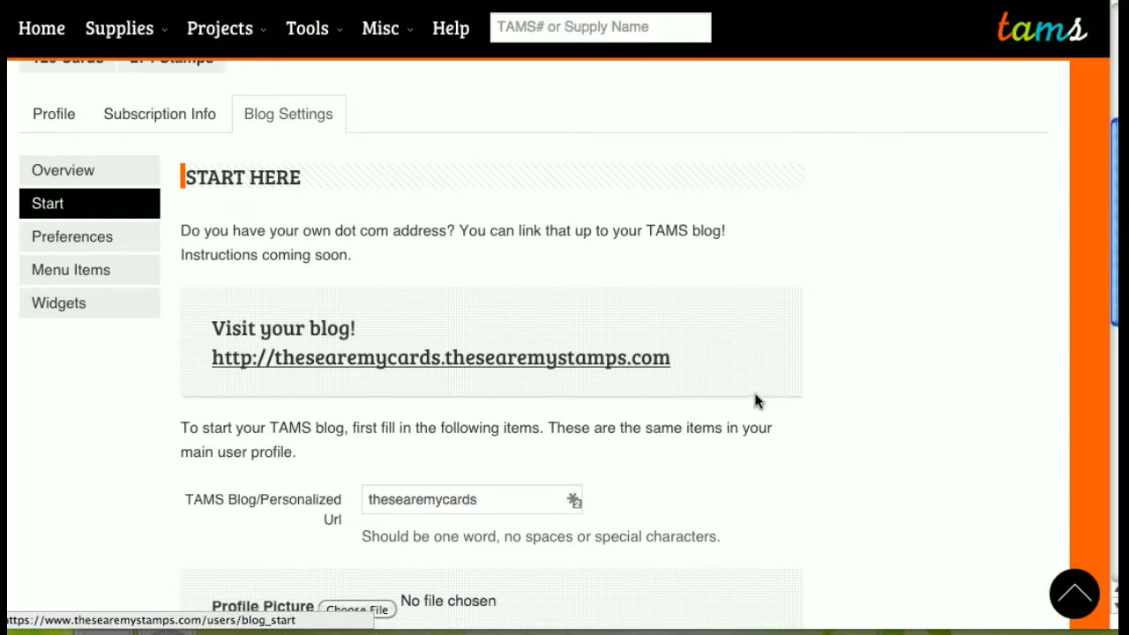
pyautogui.scroll(-1, 755, 401)
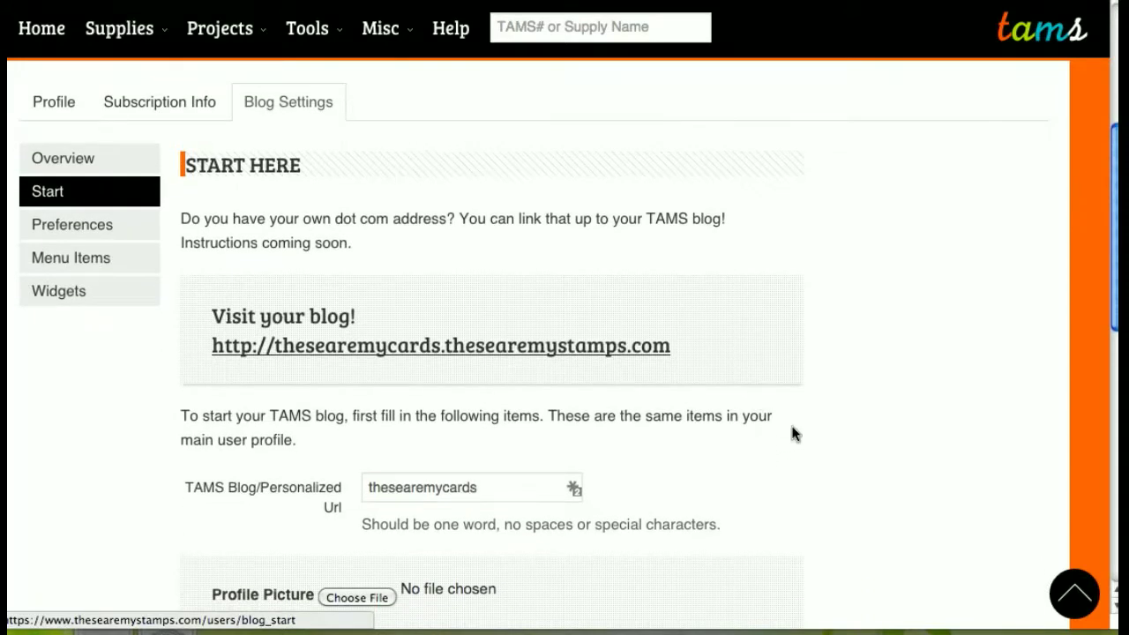
pyautogui.scroll(-3, 778, 436)
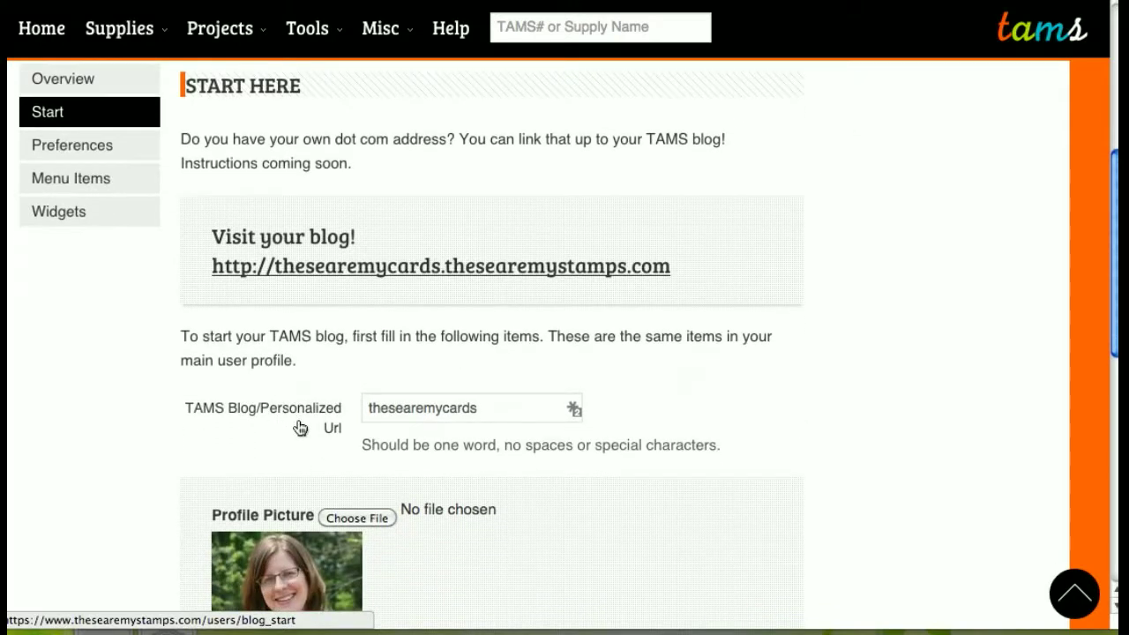
pyautogui.scroll(-5, 300, 428)
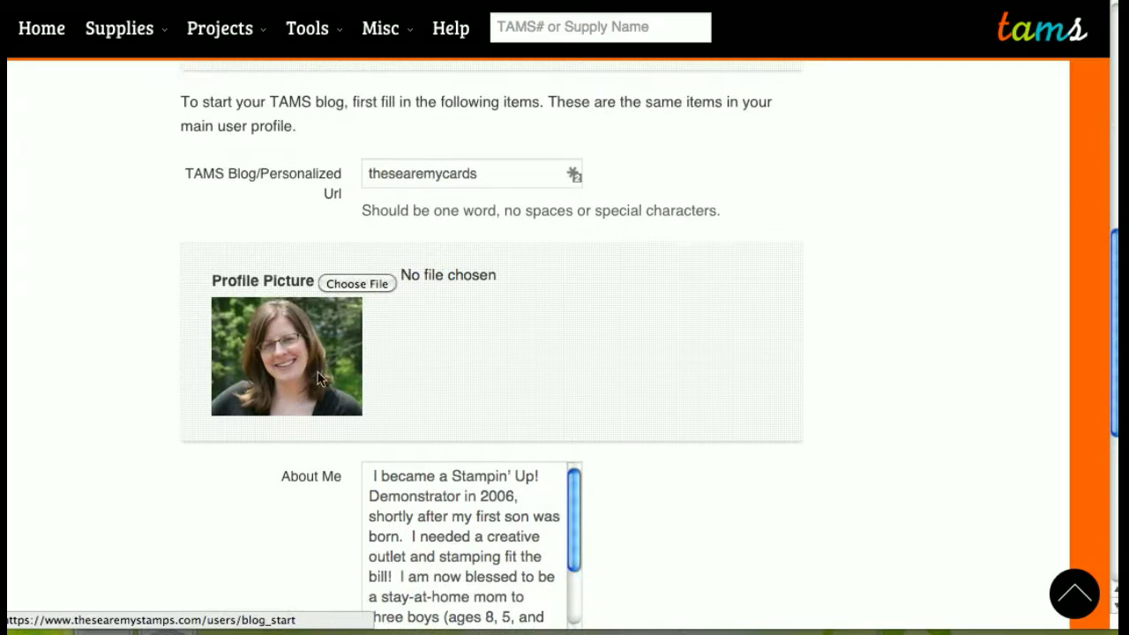
pyautogui.scroll(-4, 628, 500)
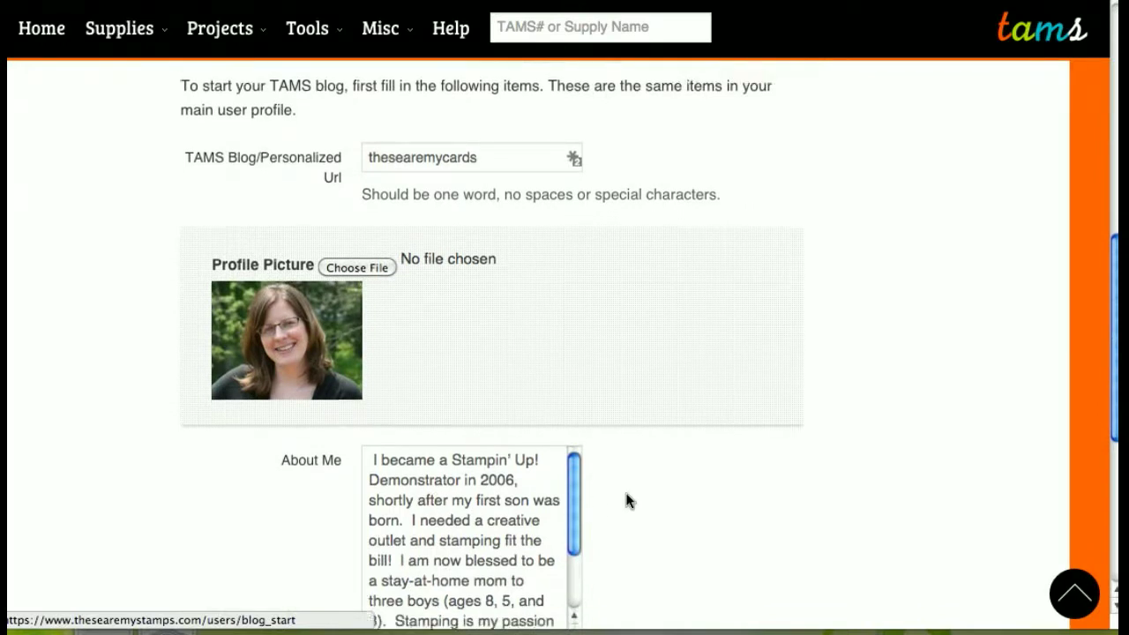
pyautogui.scroll(7, 628, 500)
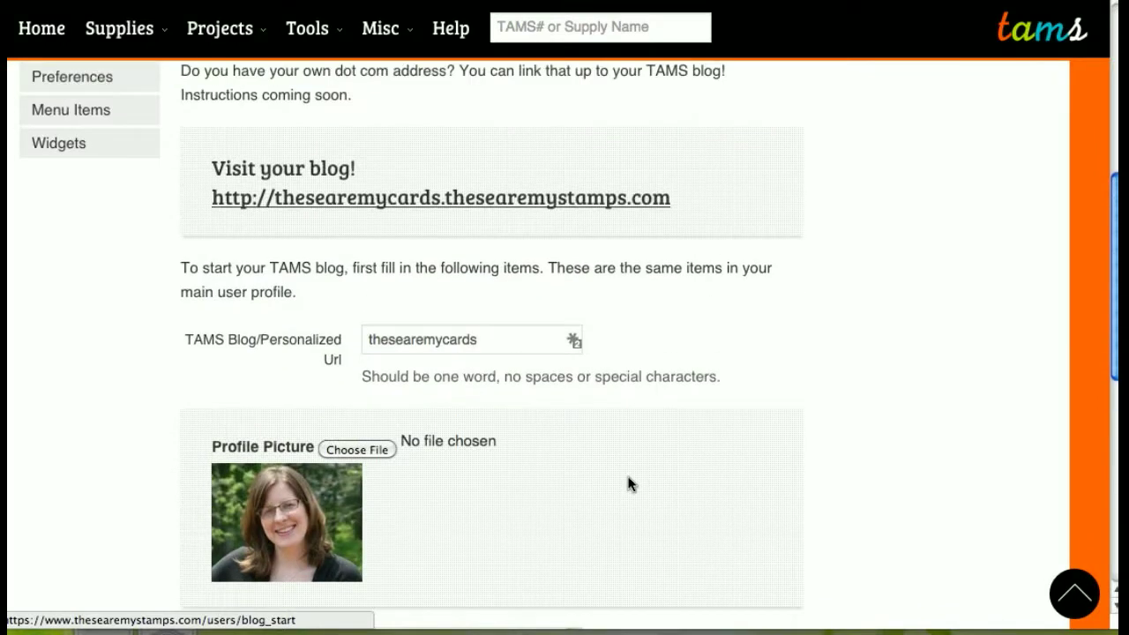
pyautogui.scroll(3, 628, 484)
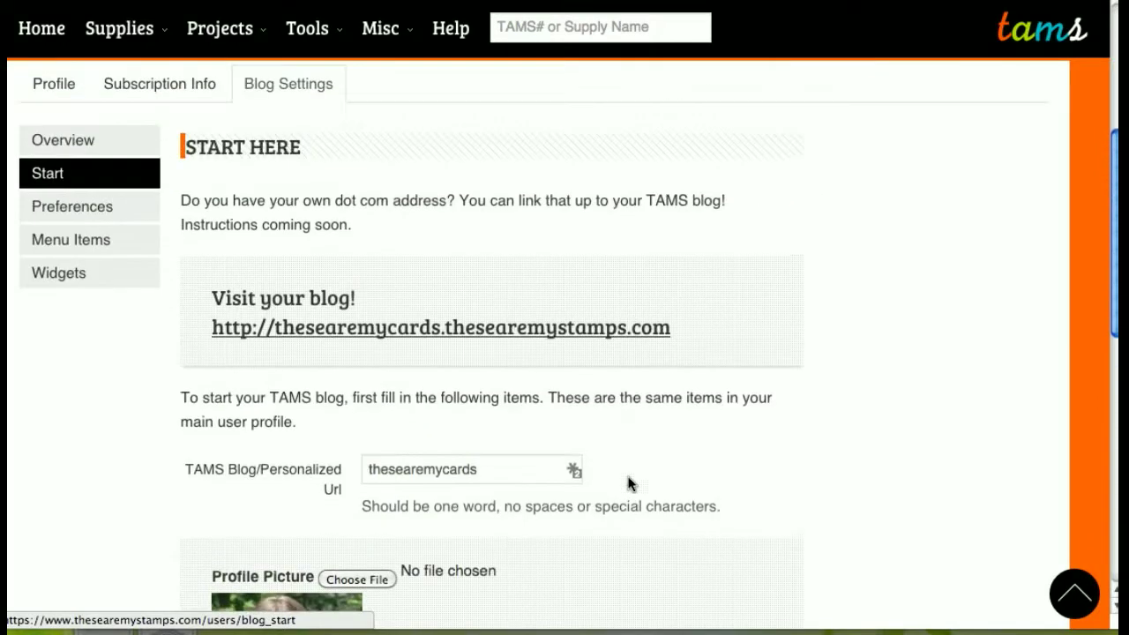
pyautogui.click(411, 333)
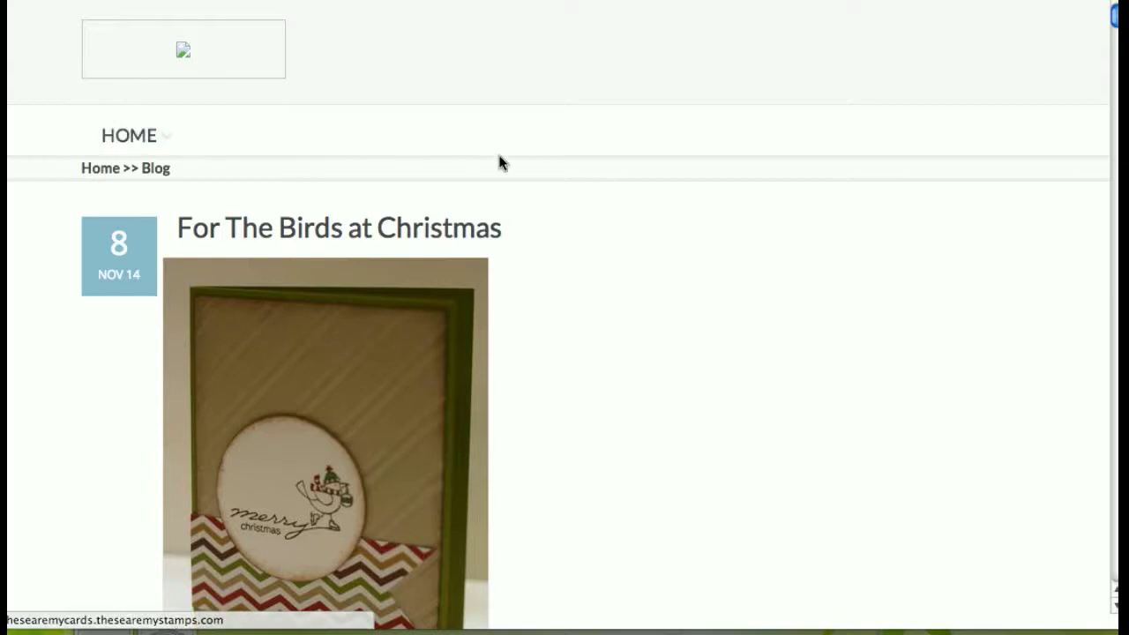
pyautogui.scroll(-1, 501, 171)
pyautogui.scroll(-10, 501, 170)
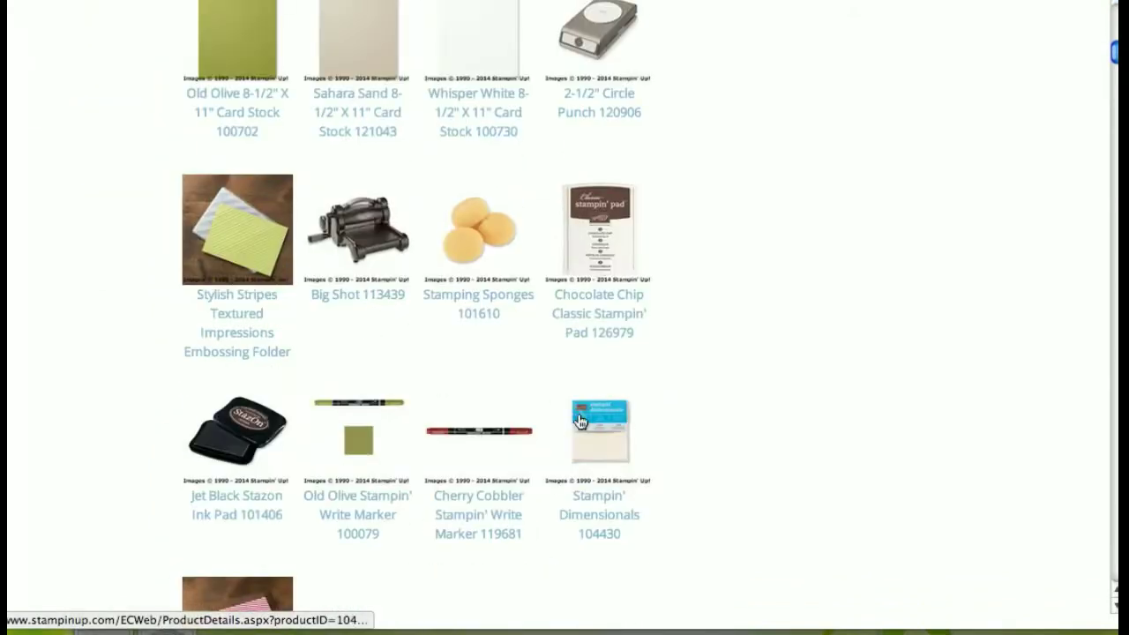
pyautogui.scroll(-6, 580, 423)
pyautogui.scroll(-2, 580, 423)
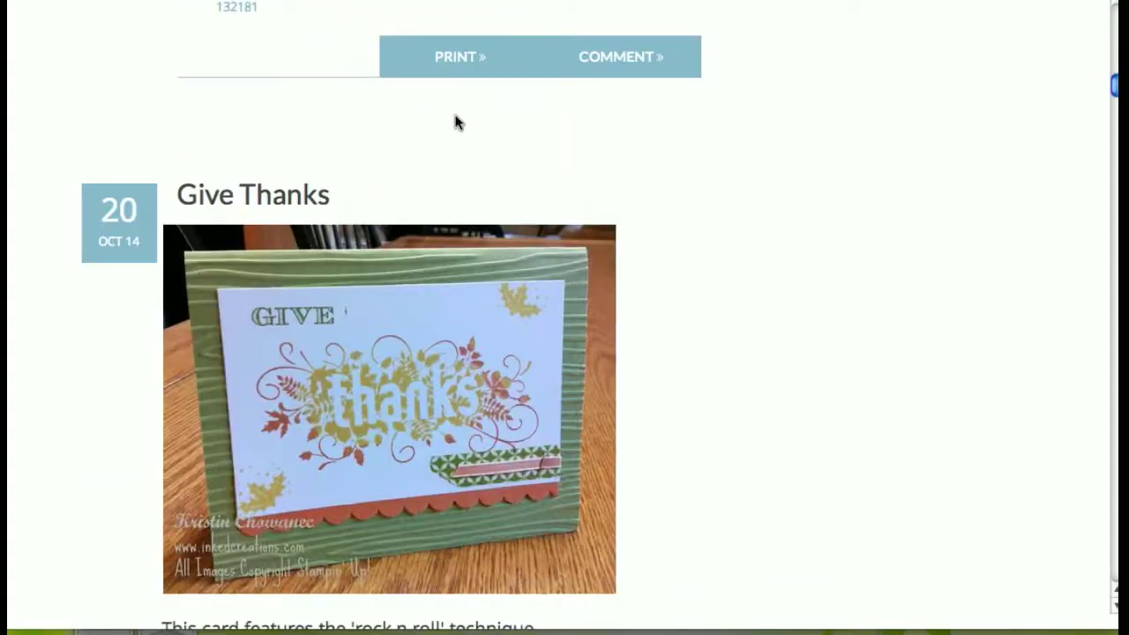
pyautogui.scroll(-20, 668, 203)
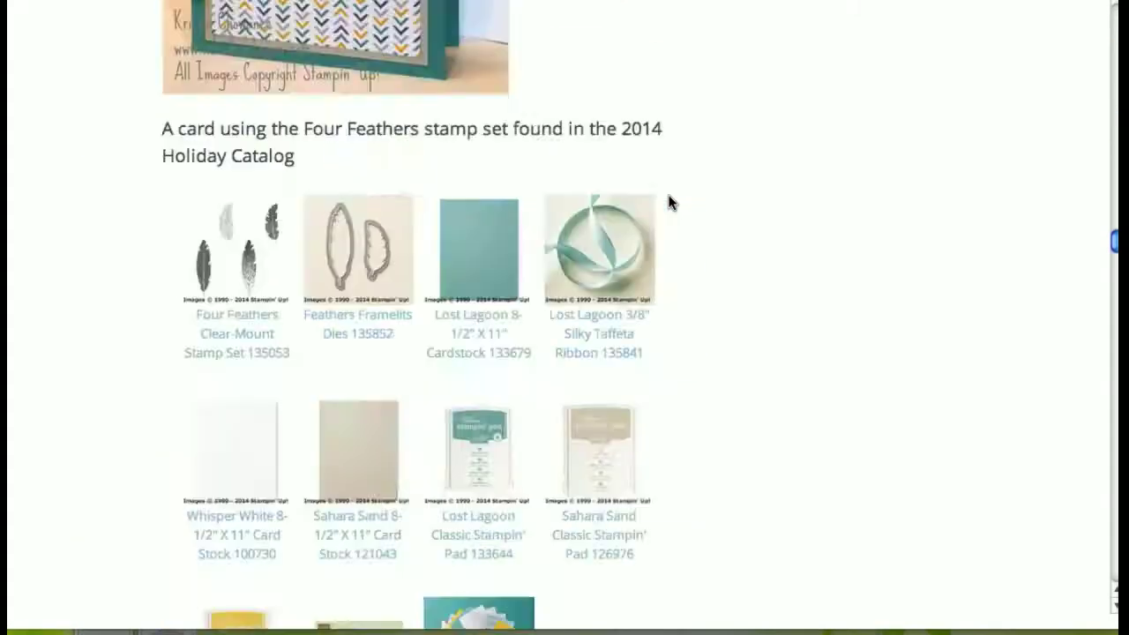
pyautogui.scroll(-20, 669, 203)
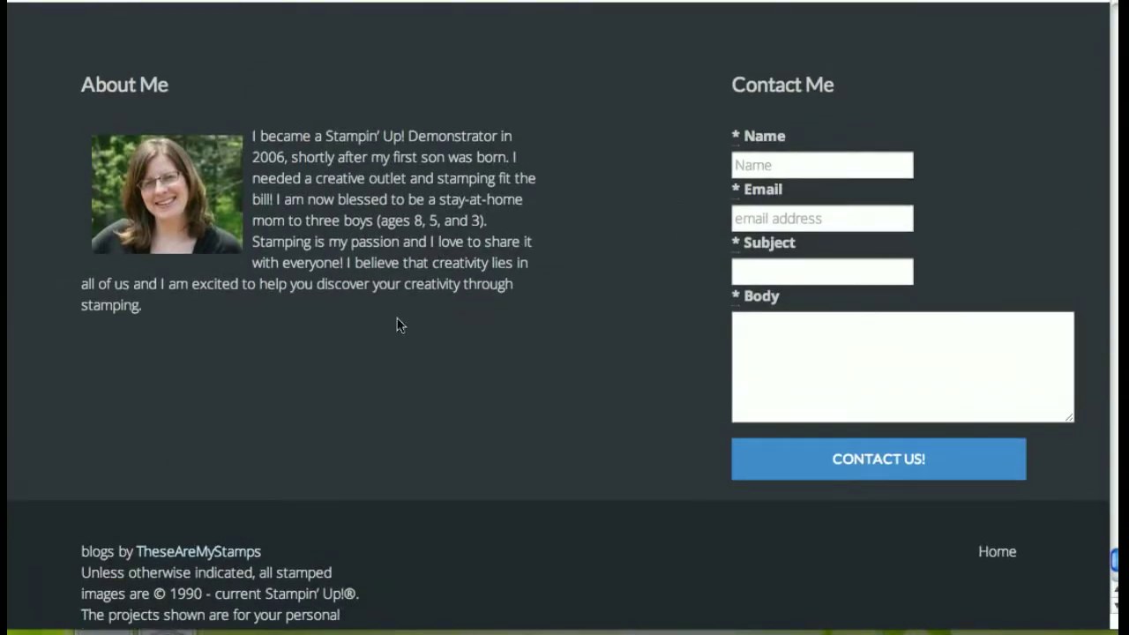
pyautogui.scroll(20, 450, 284)
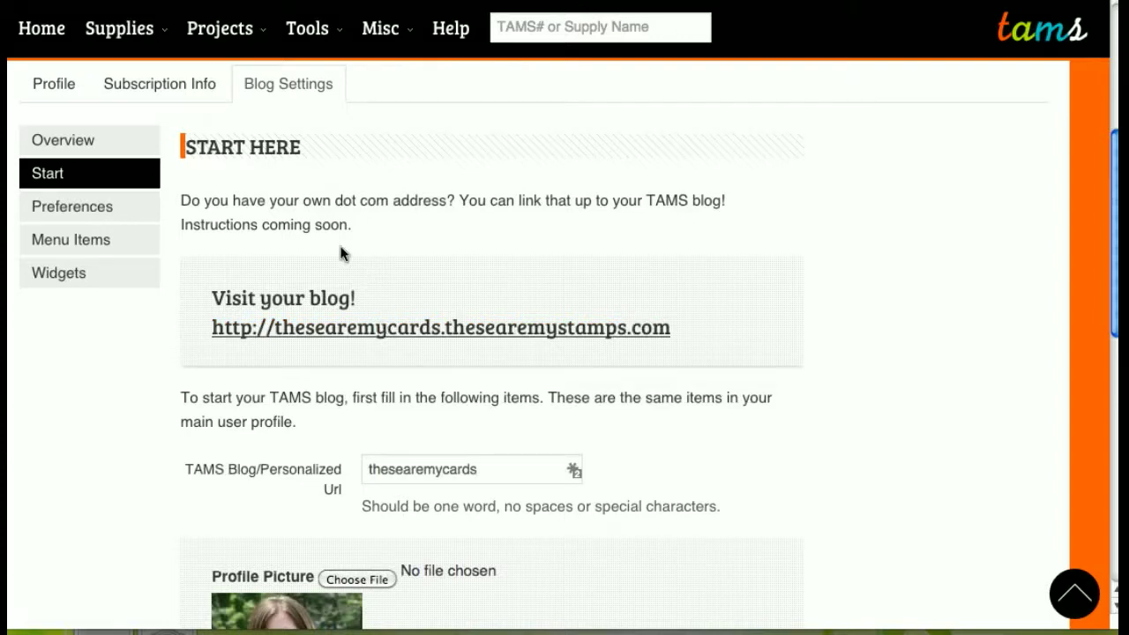
# - In Preferences, set tams_logo.png as the blog header image
pyautogui.click(98, 213)
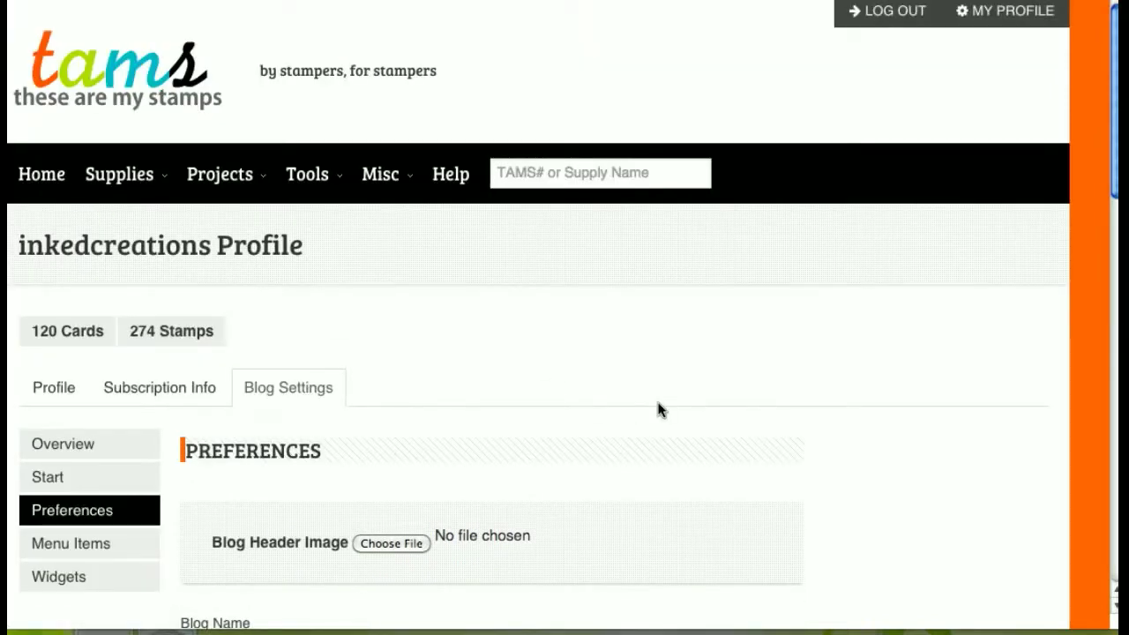
pyautogui.scroll(-3, 660, 409)
pyautogui.click(397, 406)
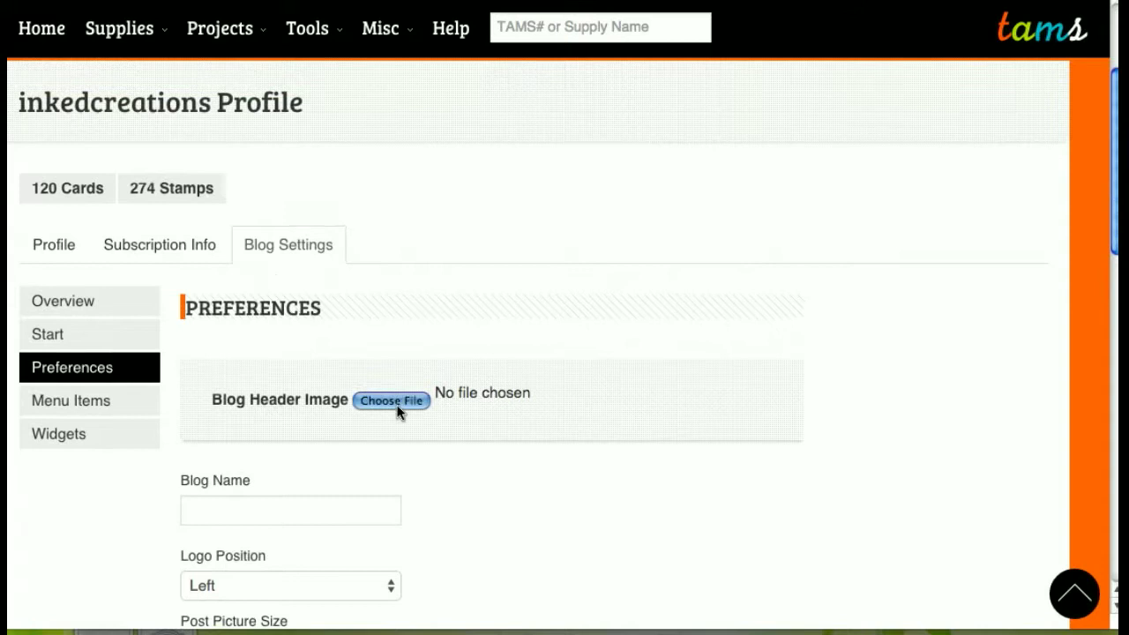
pyautogui.click(359, 55)
pyautogui.click(919, 354)
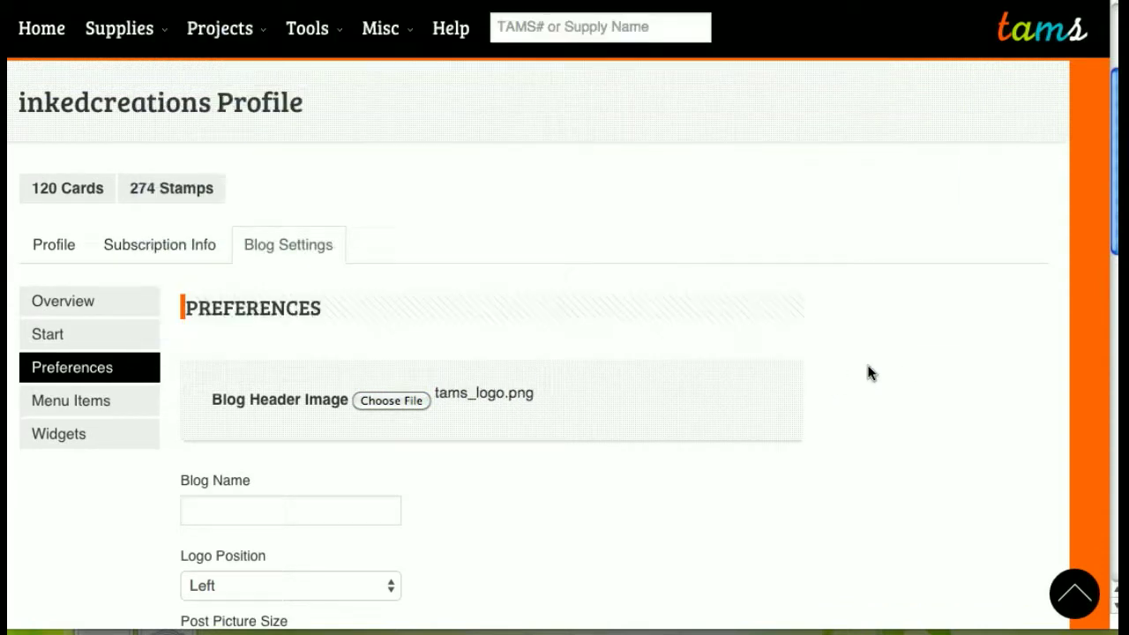
pyautogui.scroll(-3, 869, 373)
# - Set blog name InkedCreations, Logo Position Center and Post Picture Size Small
pyautogui.click(332, 345)
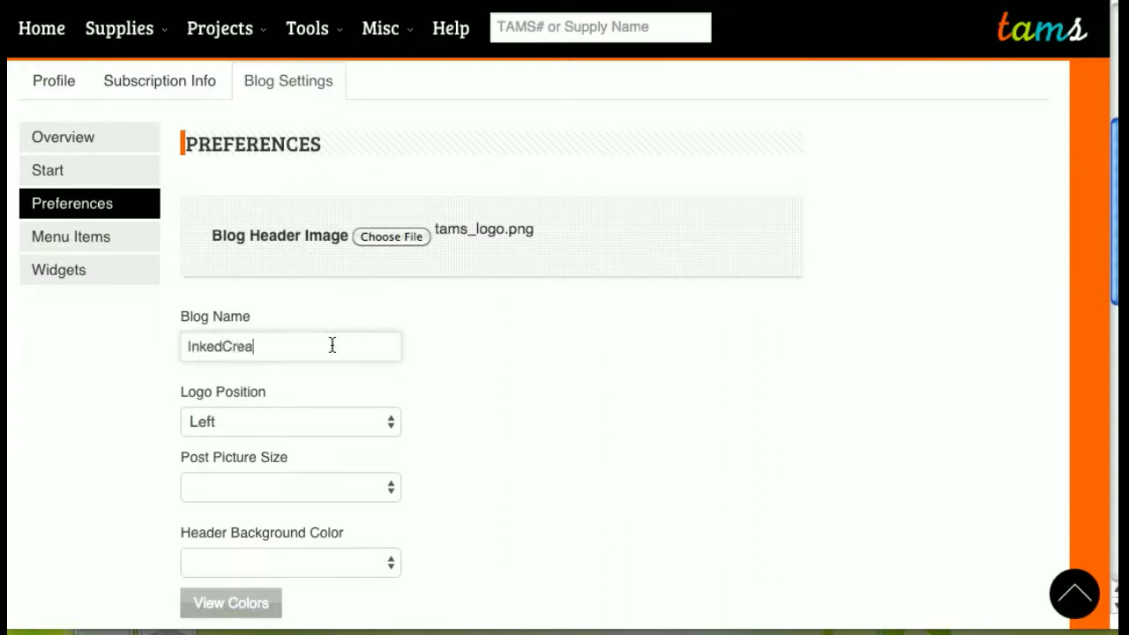
pyautogui.click(317, 432)
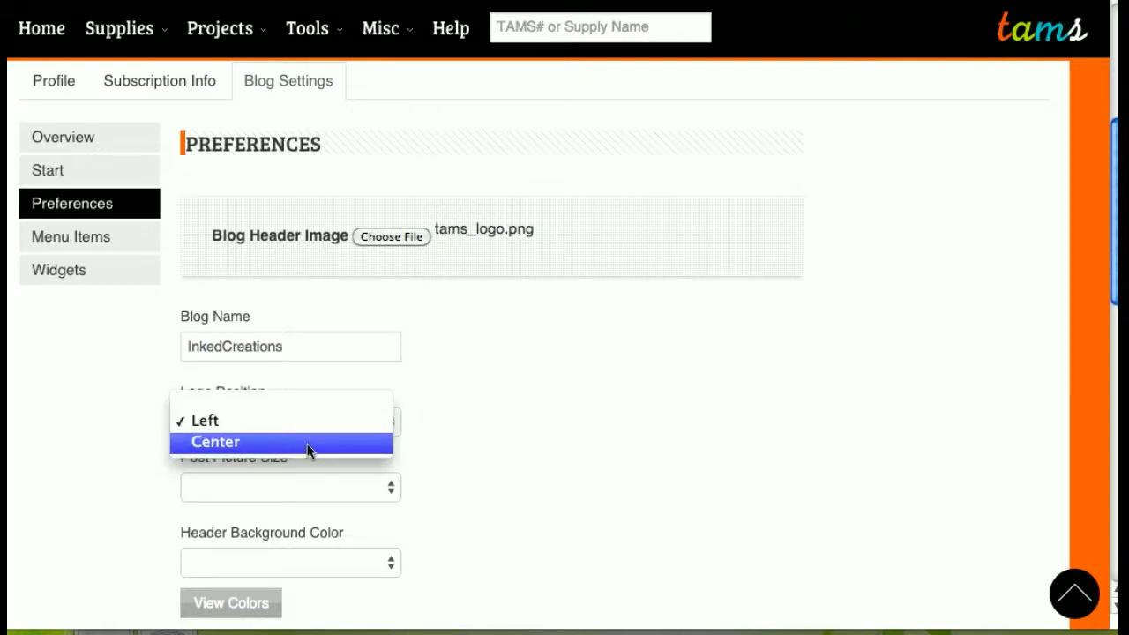
pyautogui.click(307, 444)
pyautogui.click(383, 495)
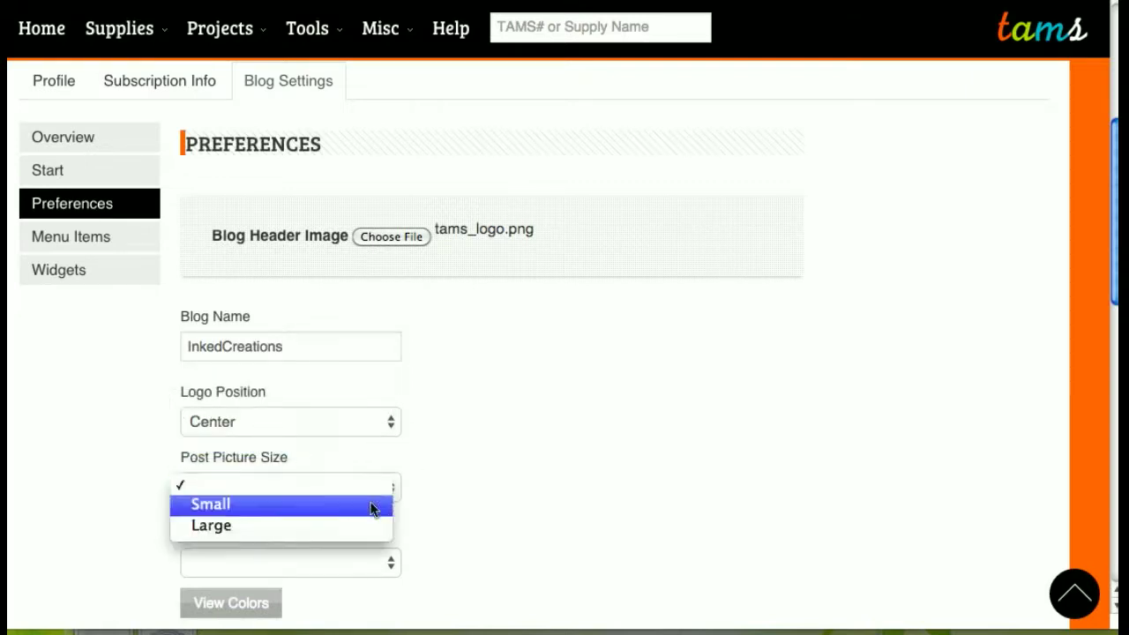
pyautogui.click(370, 505)
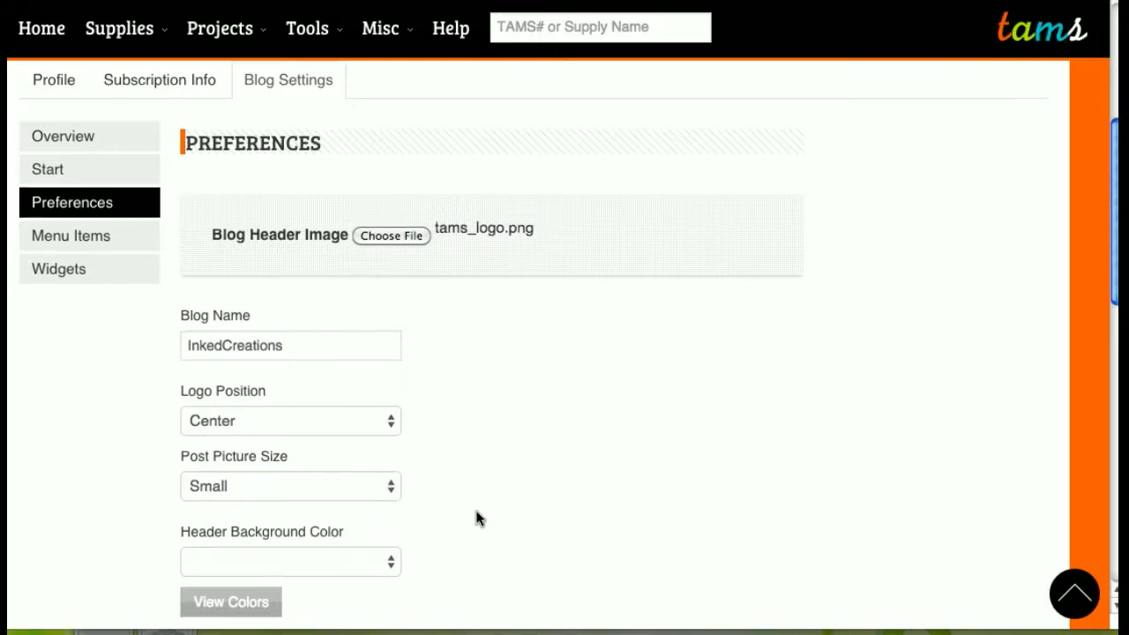
# - Look over the header background colour choices without changing them
pyautogui.scroll(-1, 476, 519)
pyautogui.click(371, 516)
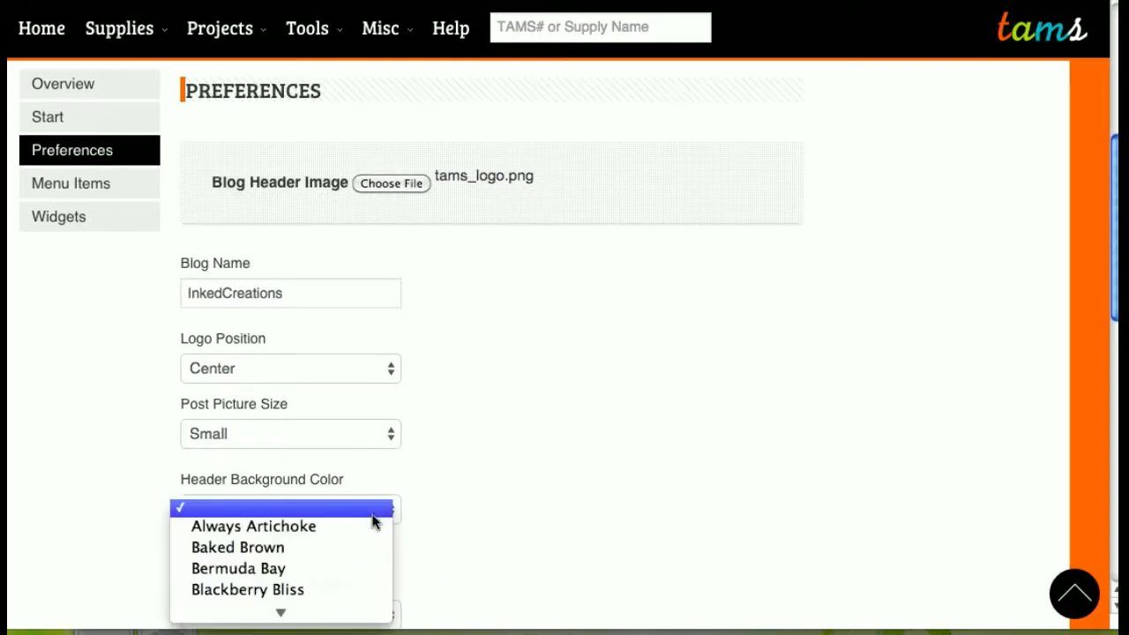
pyautogui.click(465, 502)
pyautogui.scroll(-1, 468, 502)
pyautogui.scroll(-4, 468, 502)
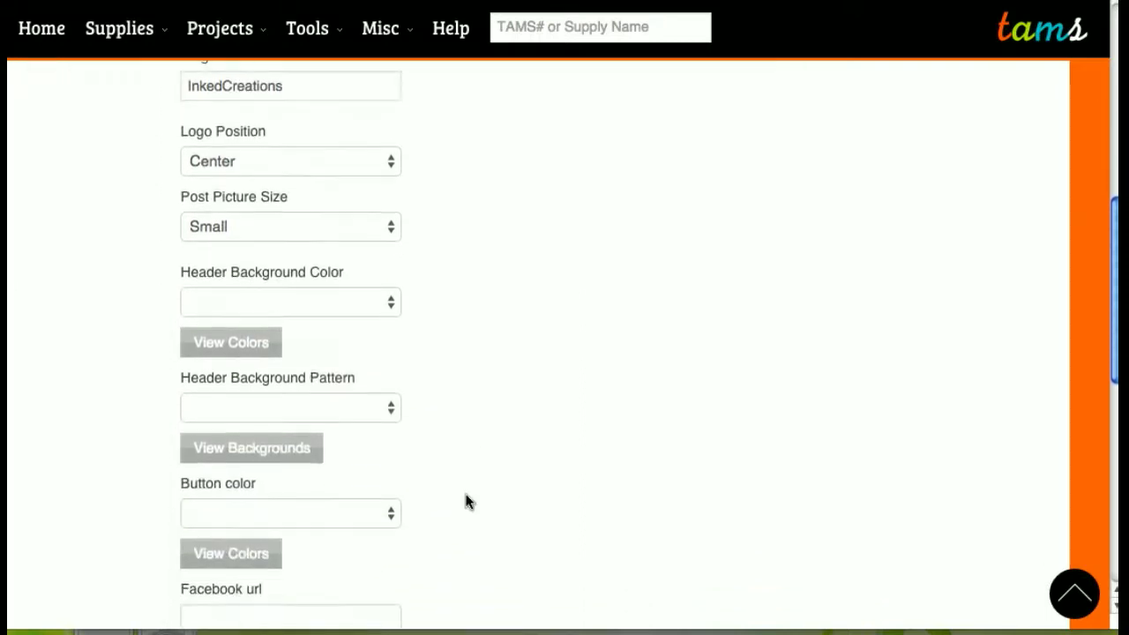
# - Browse the colour swatch preview, then set Header Background Color to Tango Twist
pyautogui.click(232, 321)
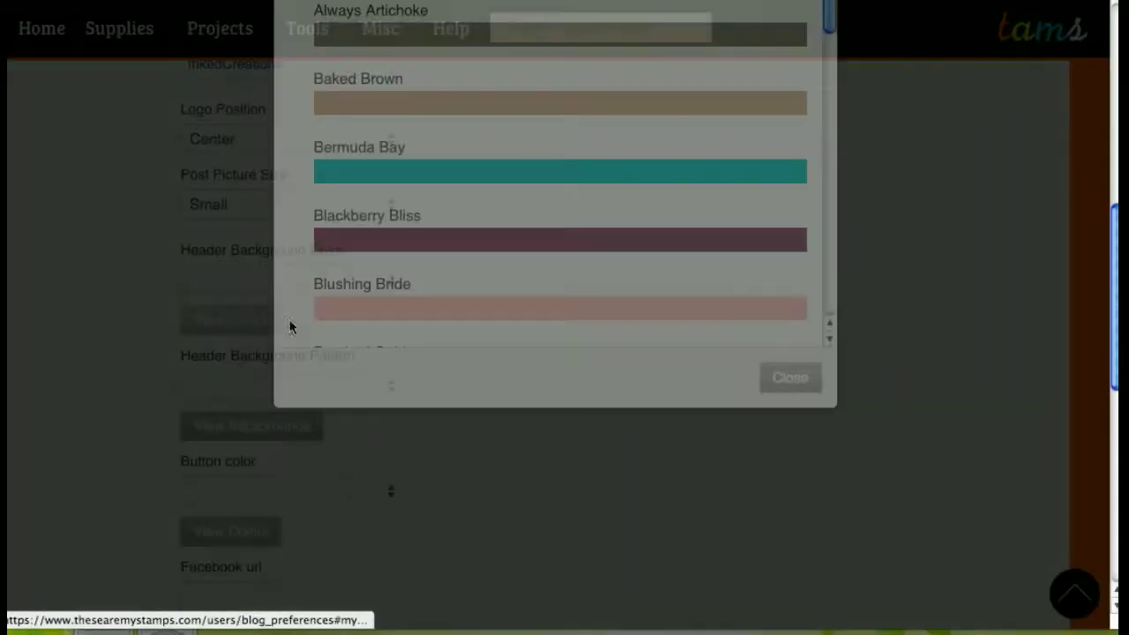
pyautogui.moveTo(826, 181); pyautogui.dragTo(829, 360)
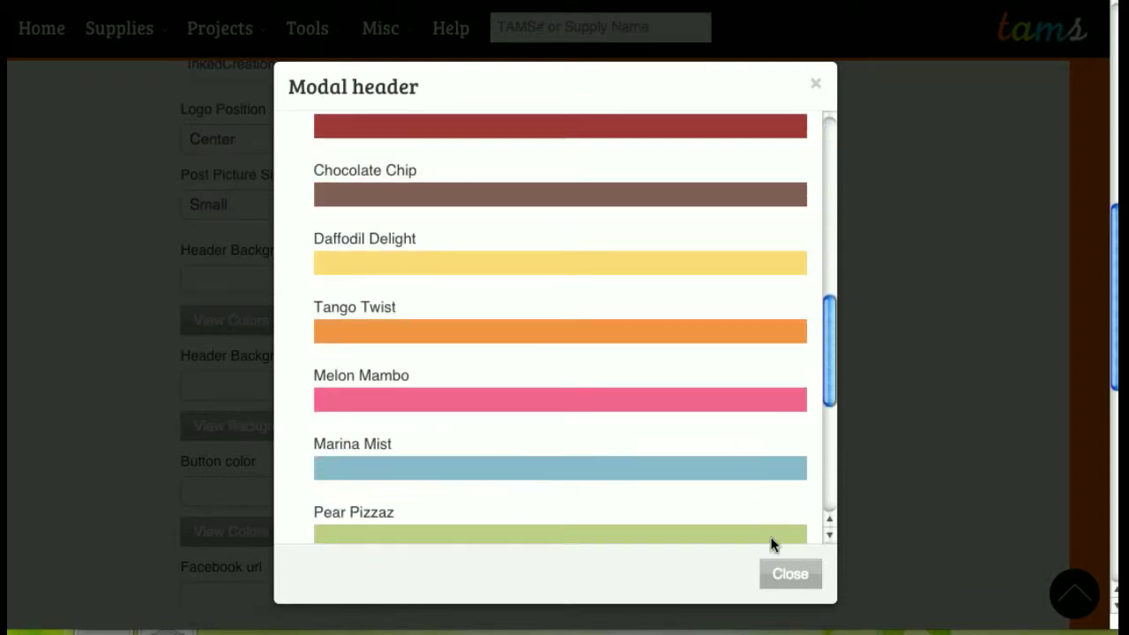
pyautogui.click(784, 577)
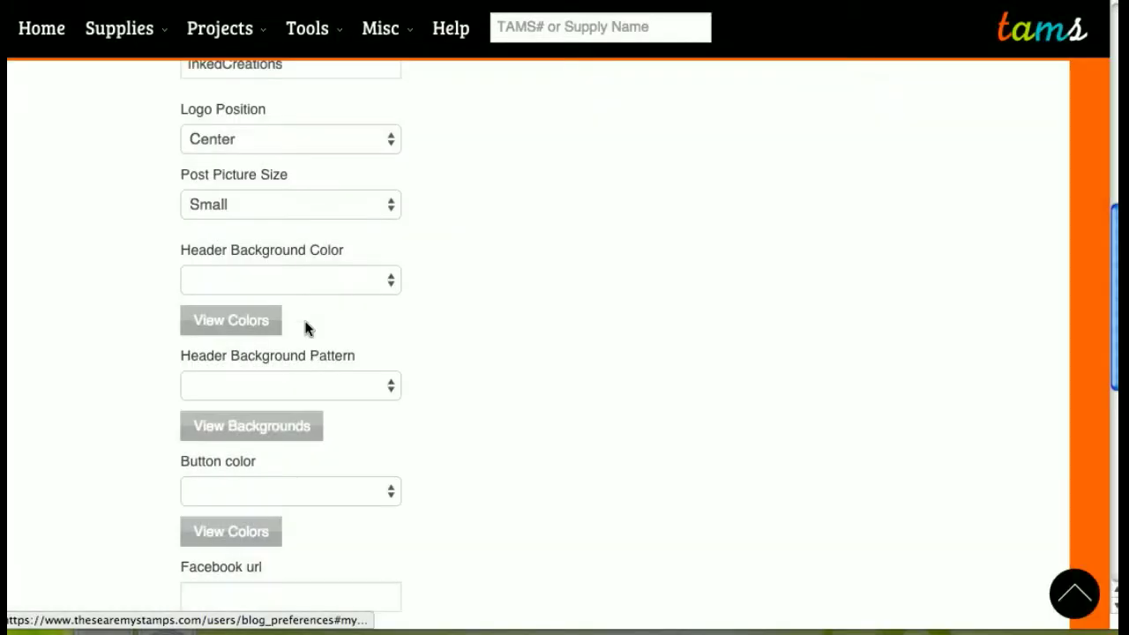
pyautogui.click(344, 280)
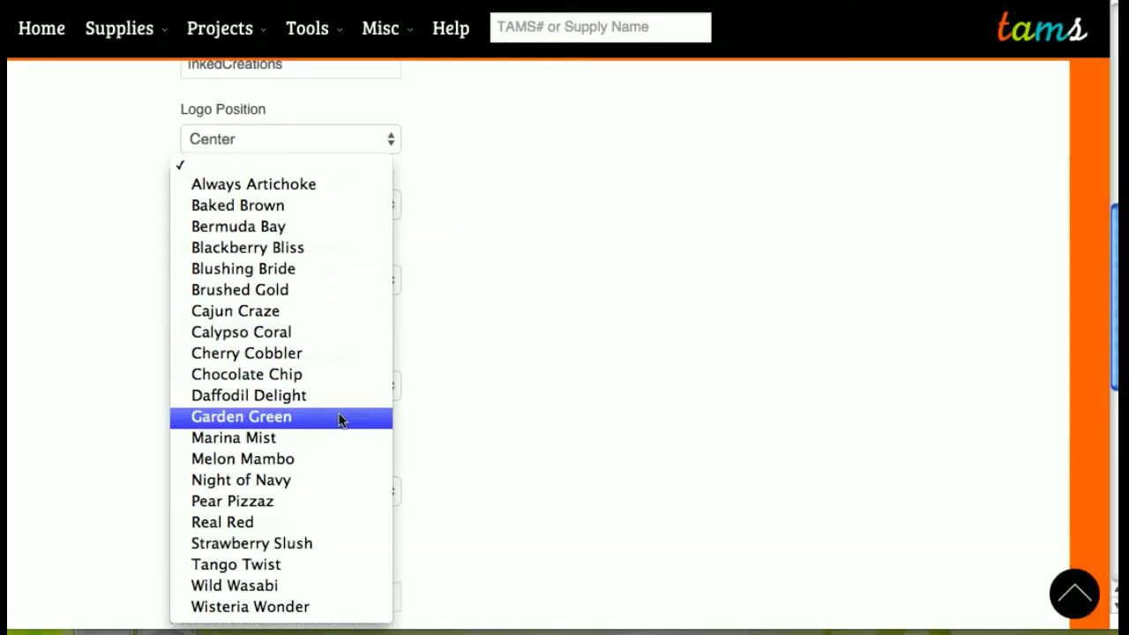
pyautogui.click(306, 568)
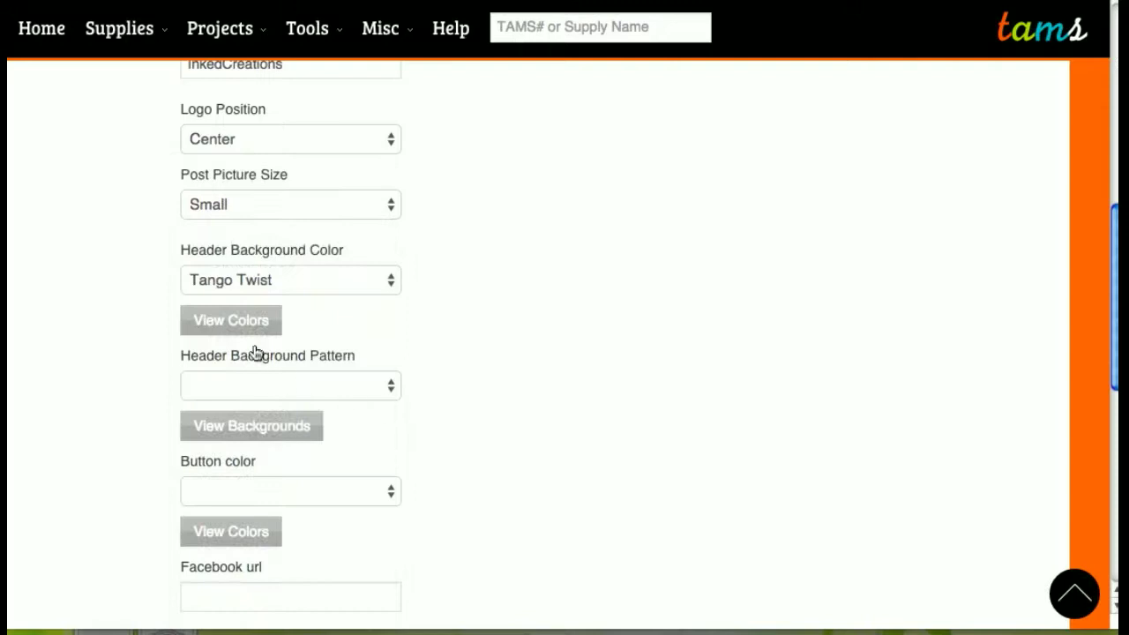
pyautogui.click(294, 387)
pyautogui.click(364, 397)
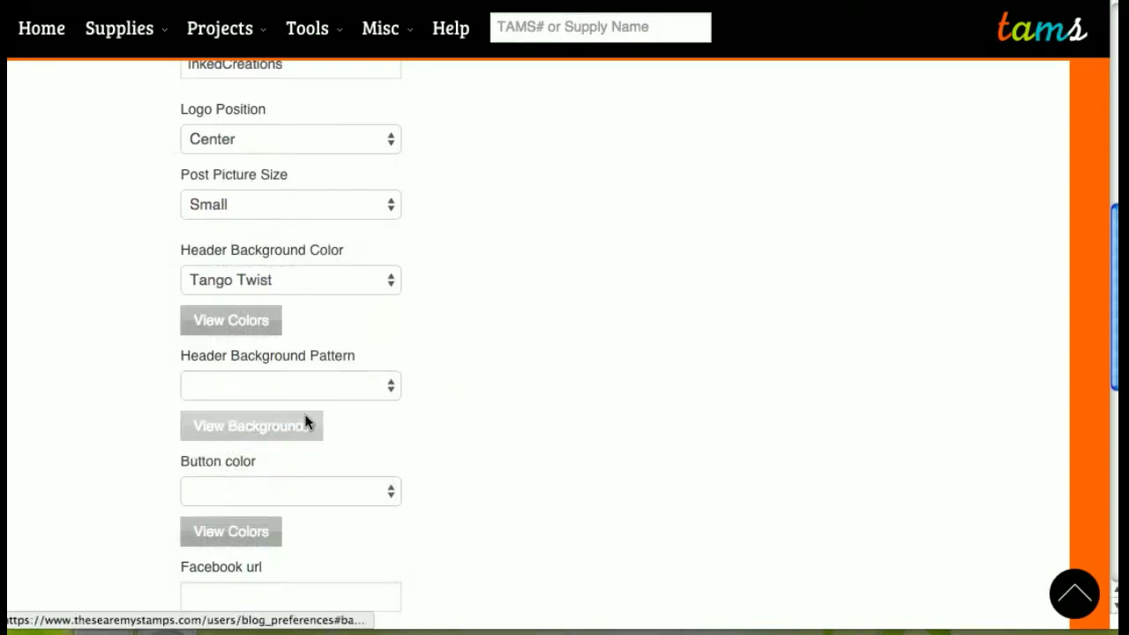
pyautogui.click(300, 428)
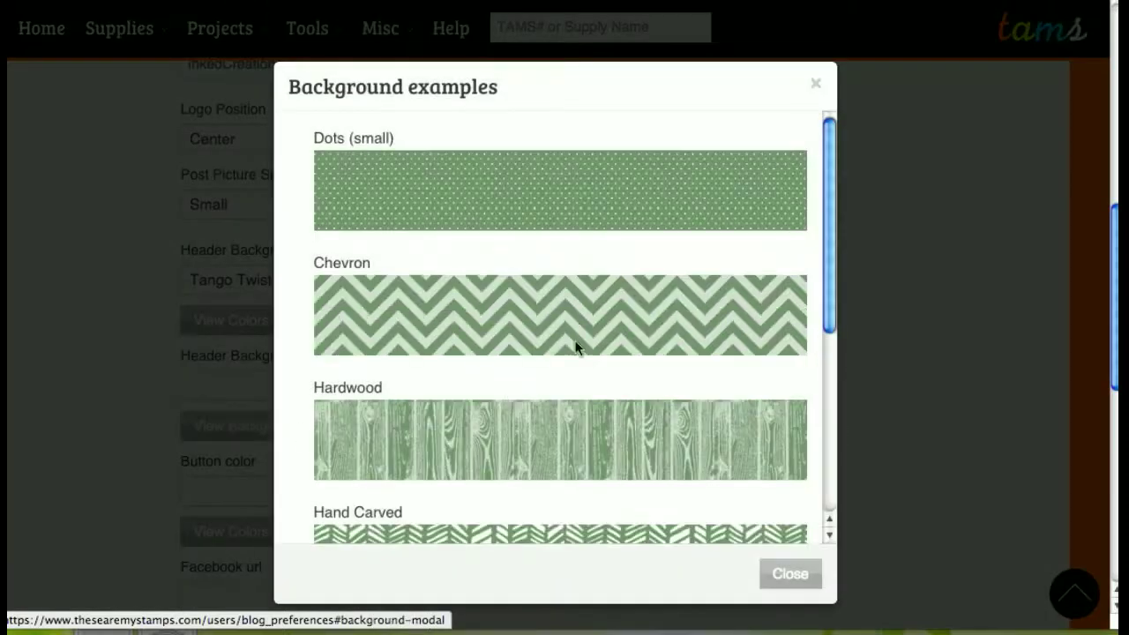
pyautogui.scroll(-4, 658, 238)
pyautogui.scroll(-2, 658, 244)
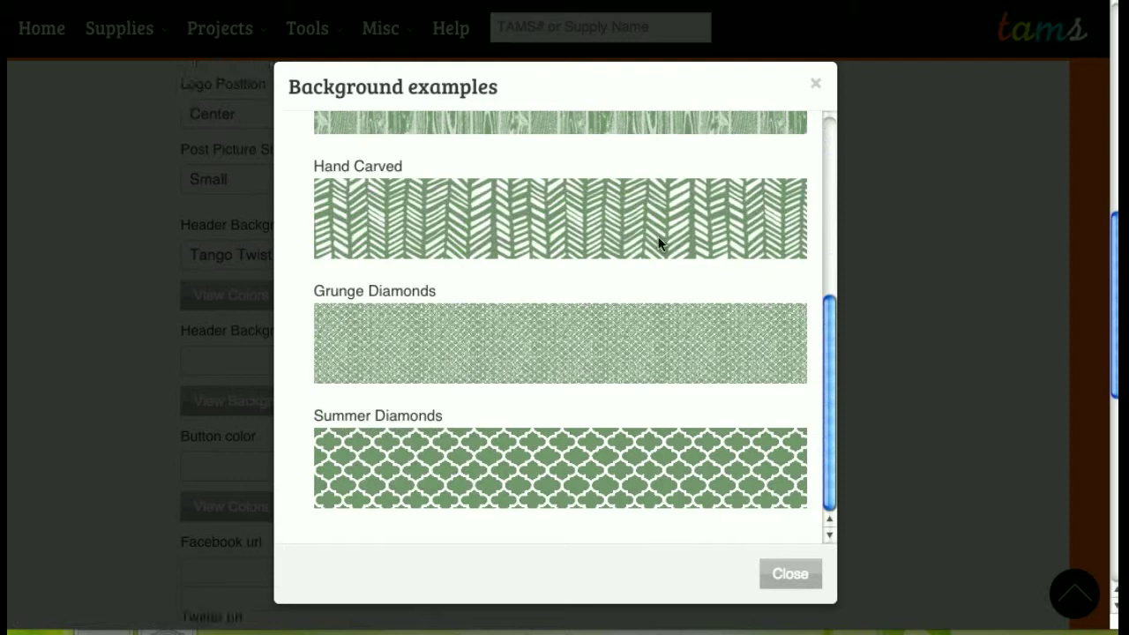
pyautogui.click(781, 574)
# - Set Header Background Pattern to Grunge Diamonds
pyautogui.click(275, 476)
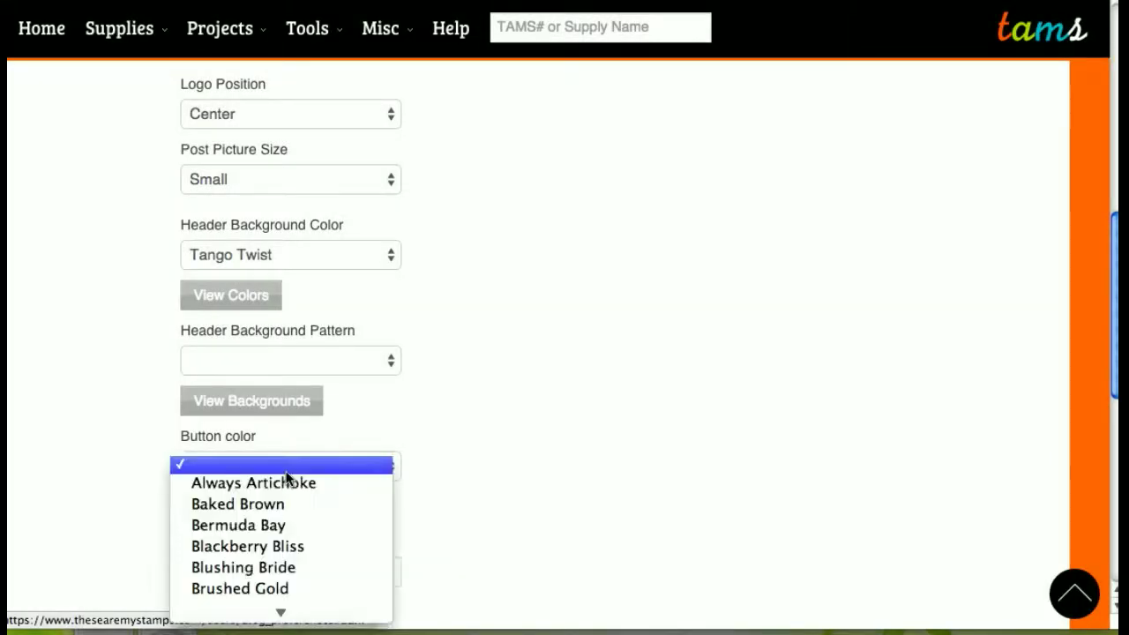
pyautogui.click(285, 361)
pyautogui.click(285, 421)
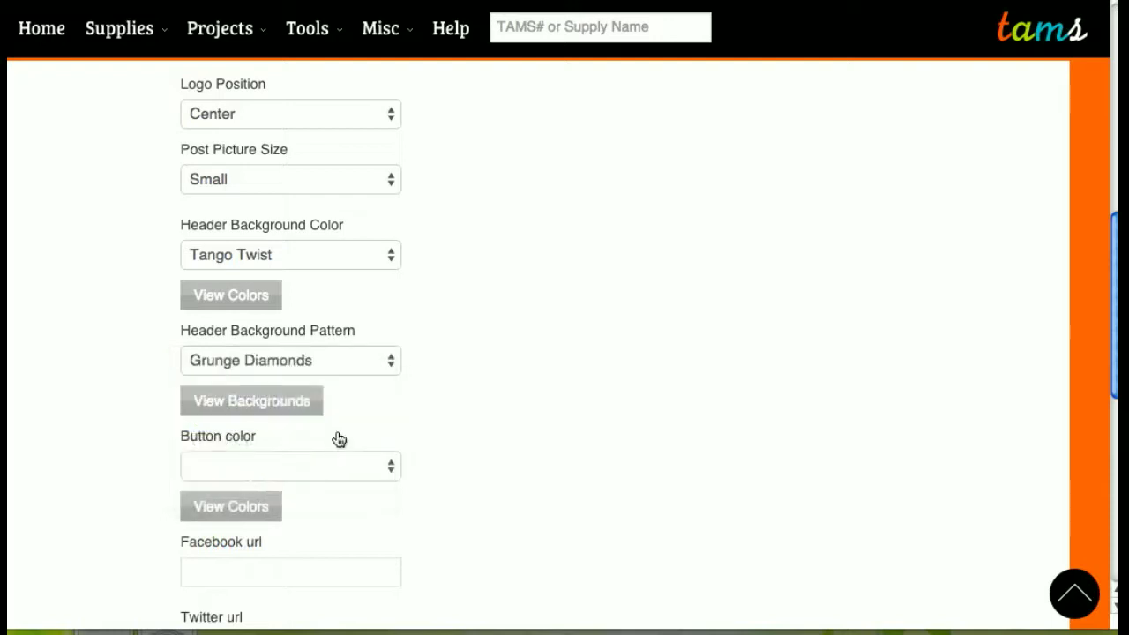
# - Set the Button color to Tango Twist
pyautogui.click(270, 470)
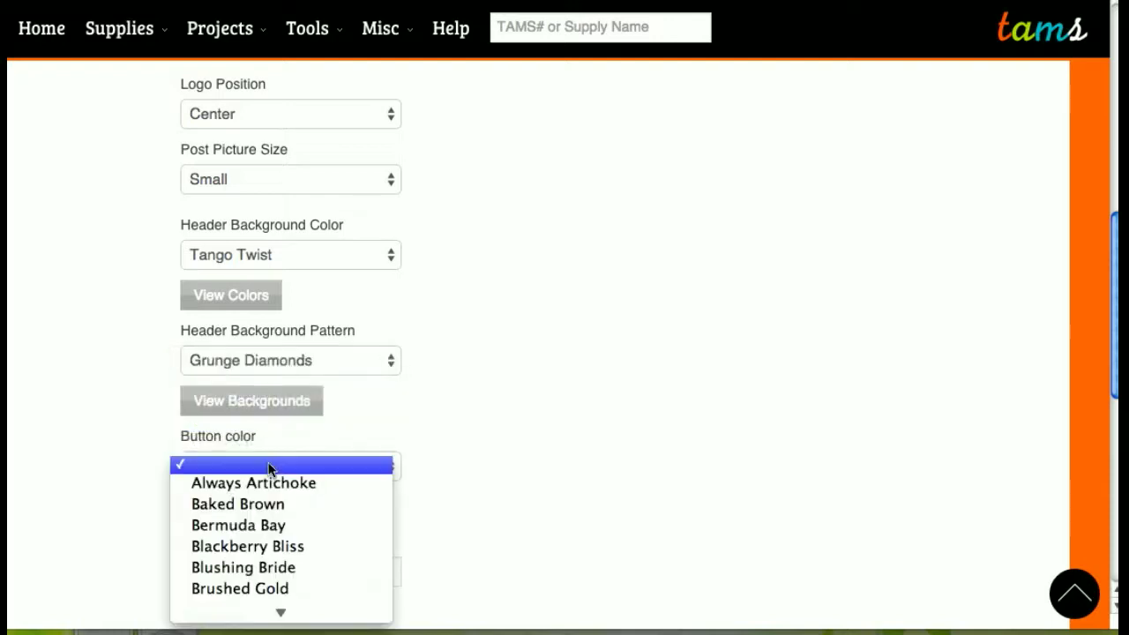
pyautogui.click(350, 471)
pyautogui.scroll(-3, 461, 479)
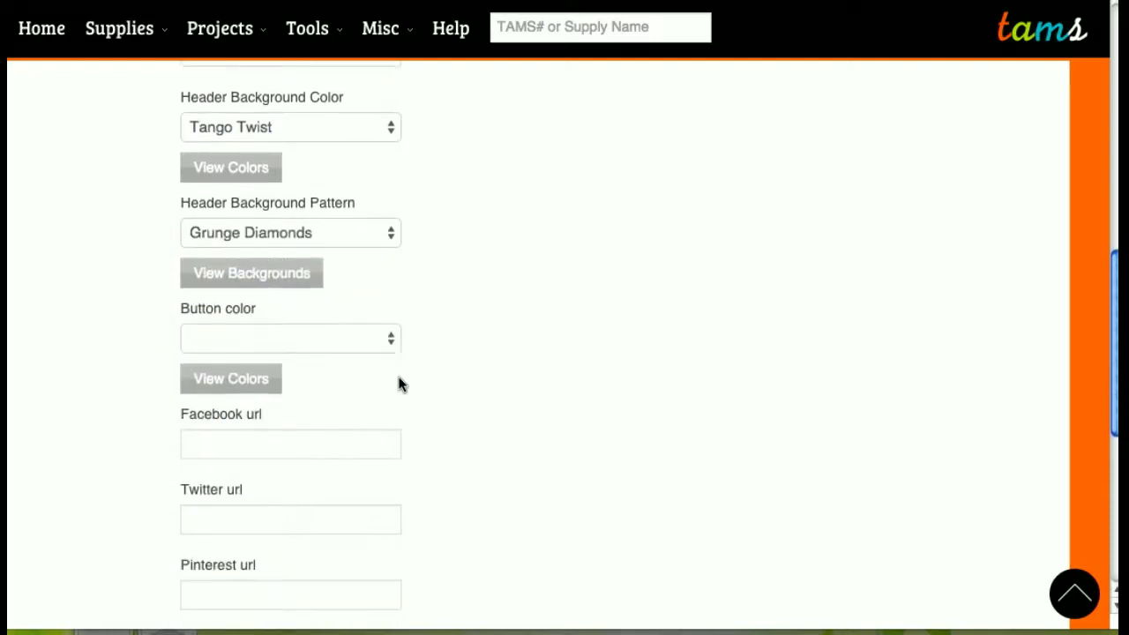
pyautogui.click(323, 336)
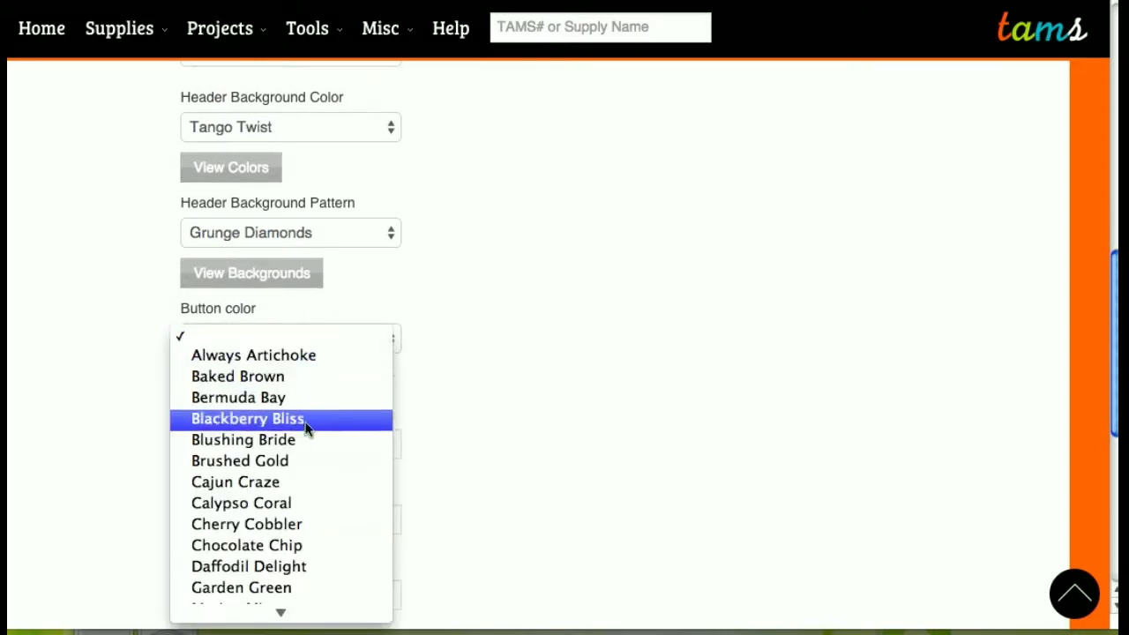
pyautogui.scroll(-4, 306, 428)
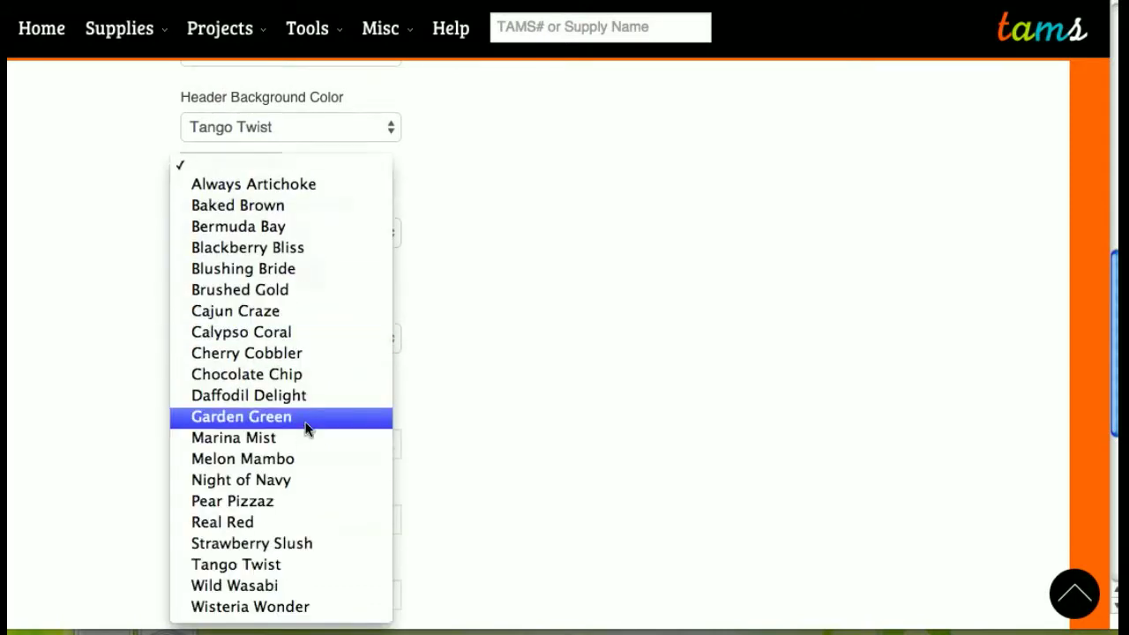
pyautogui.click(308, 565)
pyautogui.scroll(-2, 513, 500)
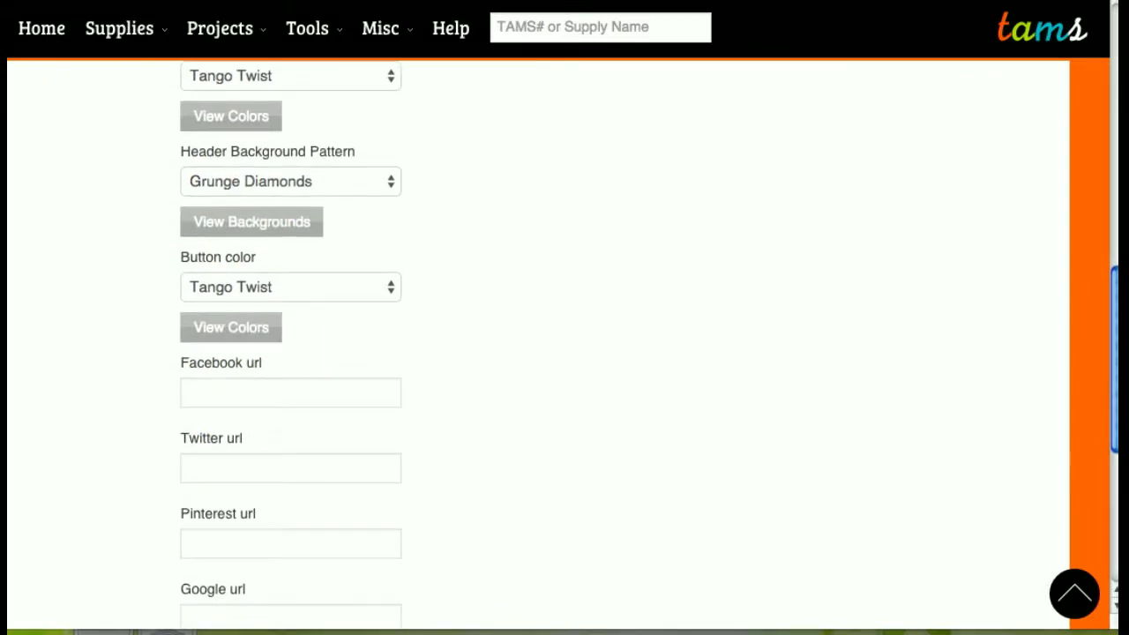
# - Paste the blog's Facebook page address into the Facebook url field
pyautogui.click(267, 388)
pyautogui.press('super+v')
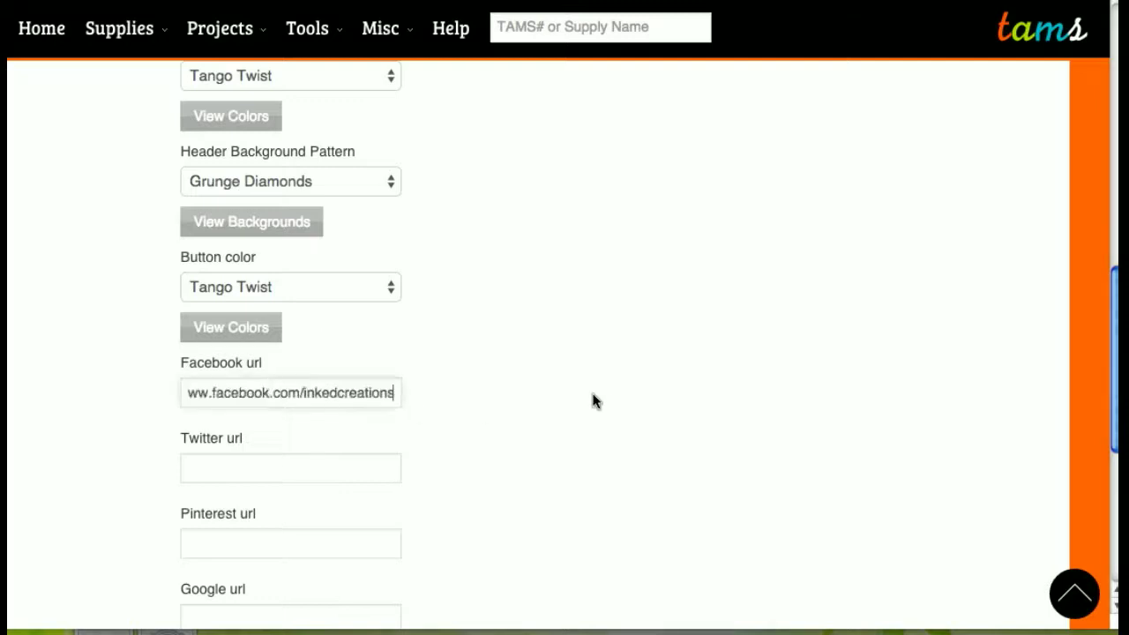
pyautogui.click(1114, 296)
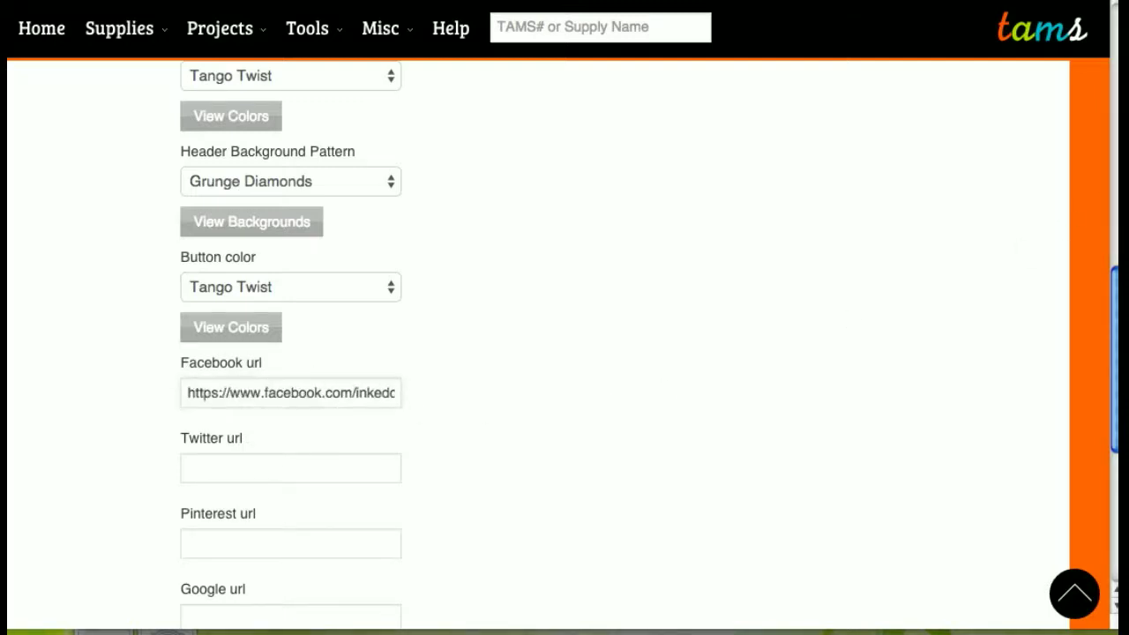
# - Paste the Pinterest page address into the Pinterest url field and save the preferences
pyautogui.click(304, 544)
pyautogui.write('https://www.pinterest.com/inkedcreations/')
pyautogui.scroll(-3, 591, 494)
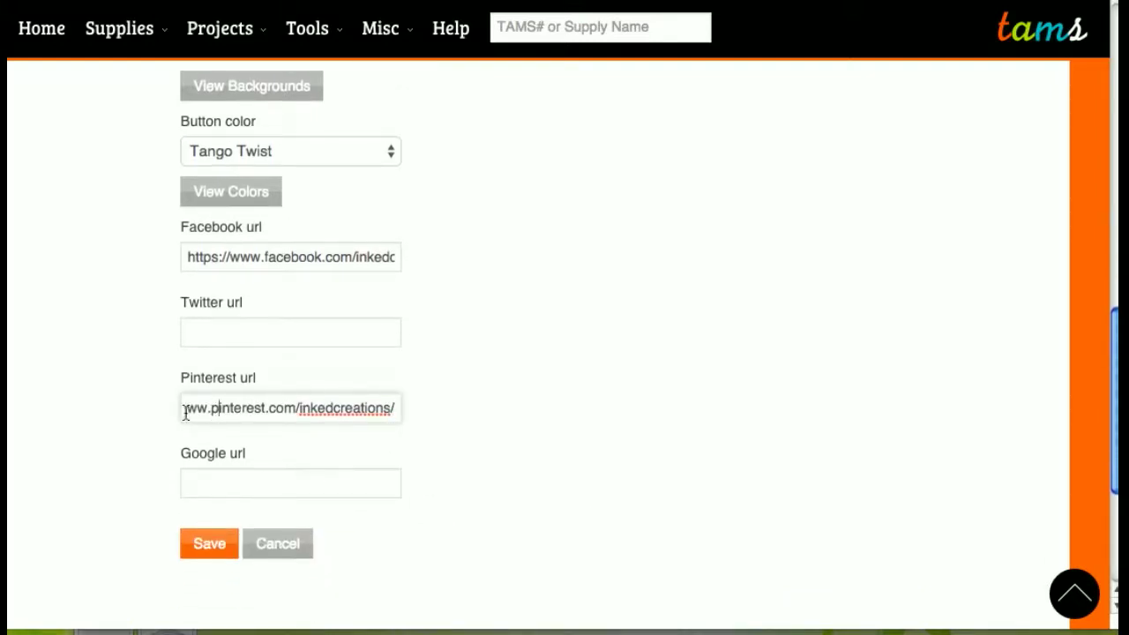
pyautogui.moveTo(212, 413); pyautogui.dragTo(135, 413)
pyautogui.click(374, 488)
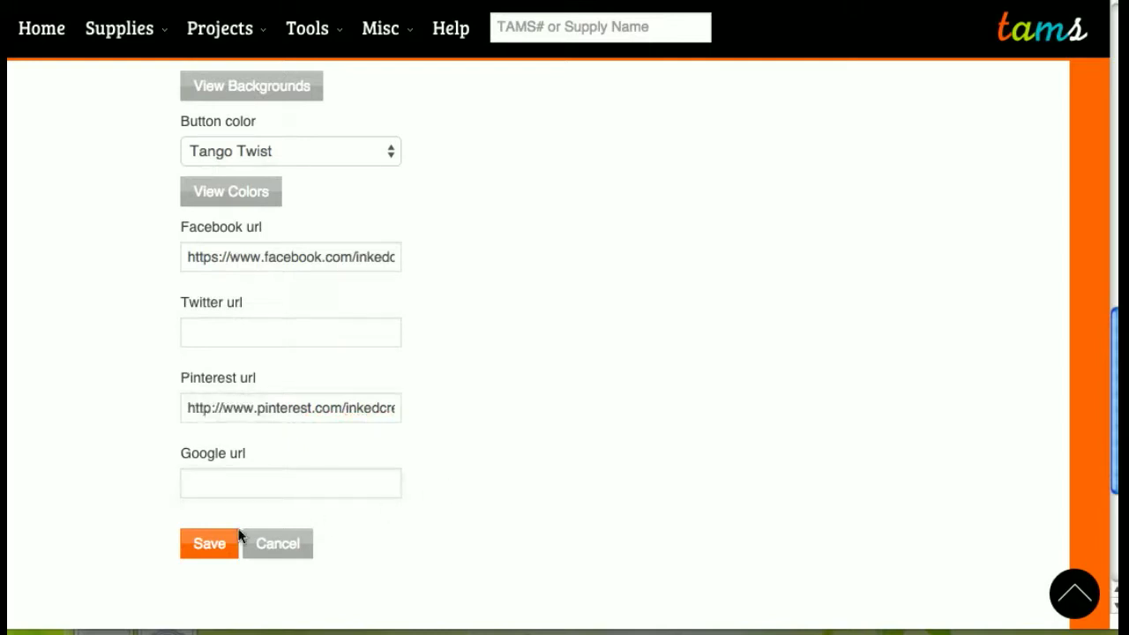
pyautogui.click(203, 551)
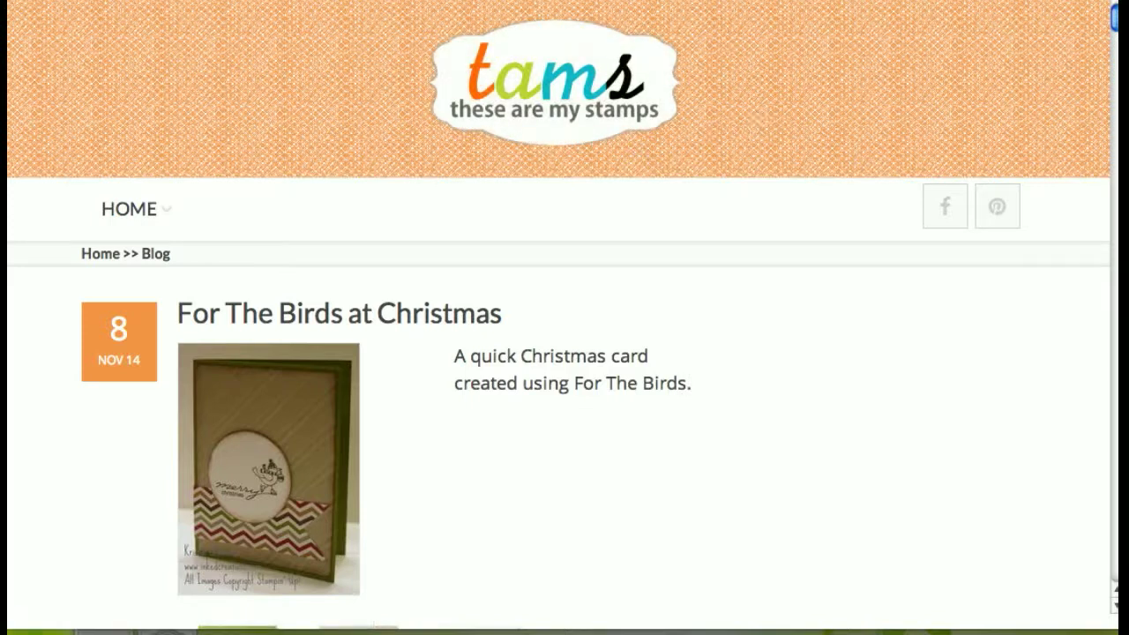
# - Back in Preferences, move the logo position back to Left and save again
pyautogui.click(1005, 2)
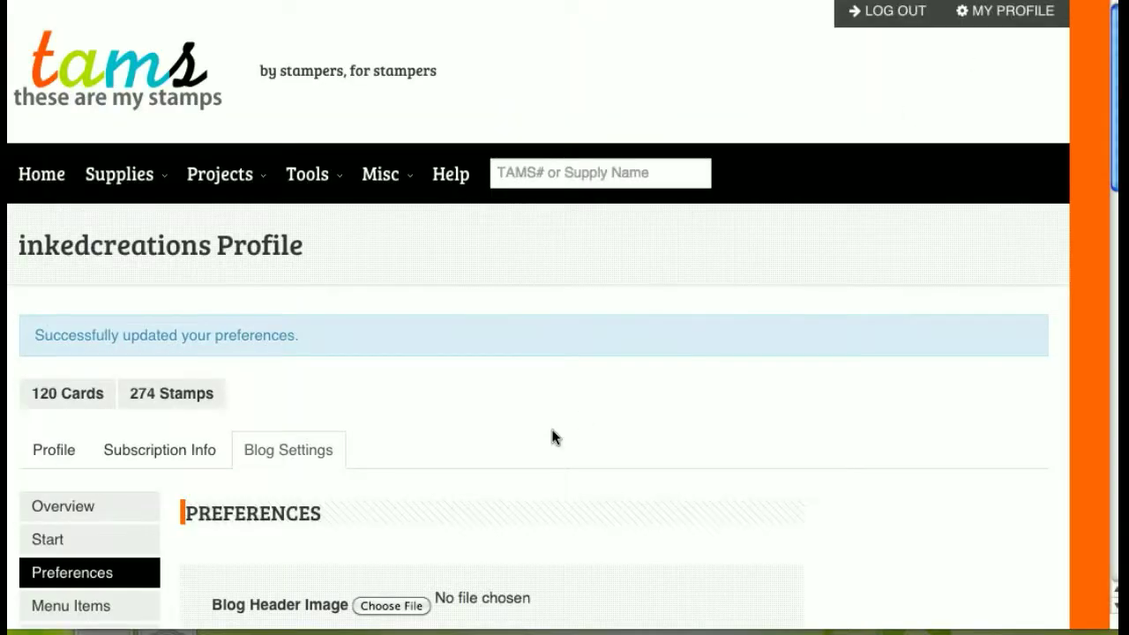
pyautogui.scroll(-2, 552, 432)
pyautogui.scroll(-3, 552, 434)
pyautogui.click(284, 466)
pyautogui.click(277, 446)
pyautogui.scroll(-8, 567, 467)
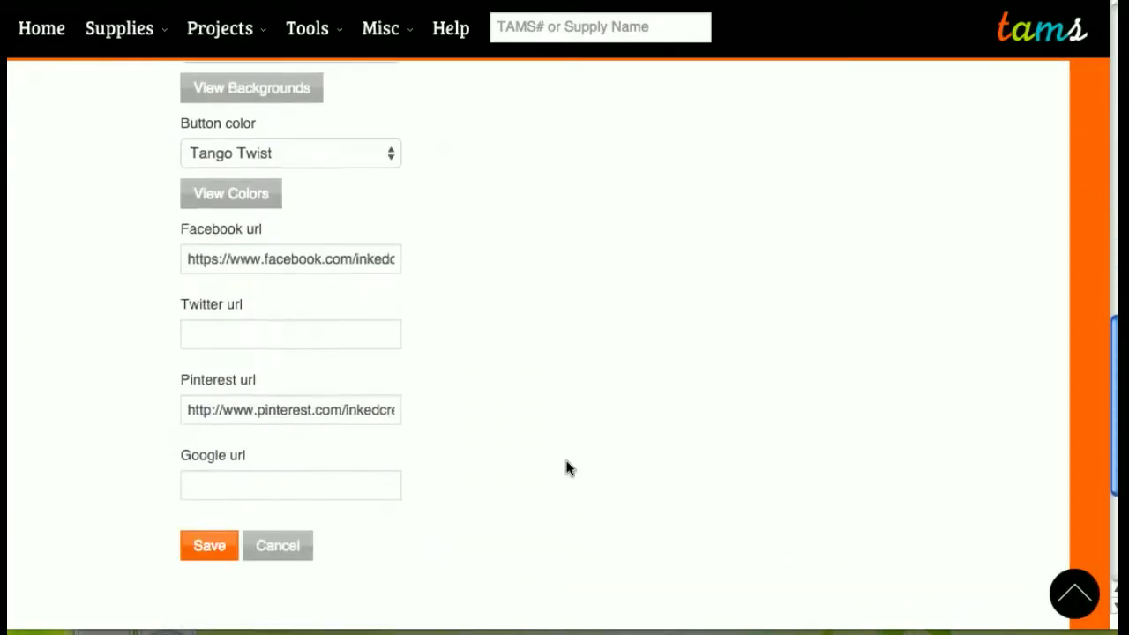
pyautogui.click(203, 472)
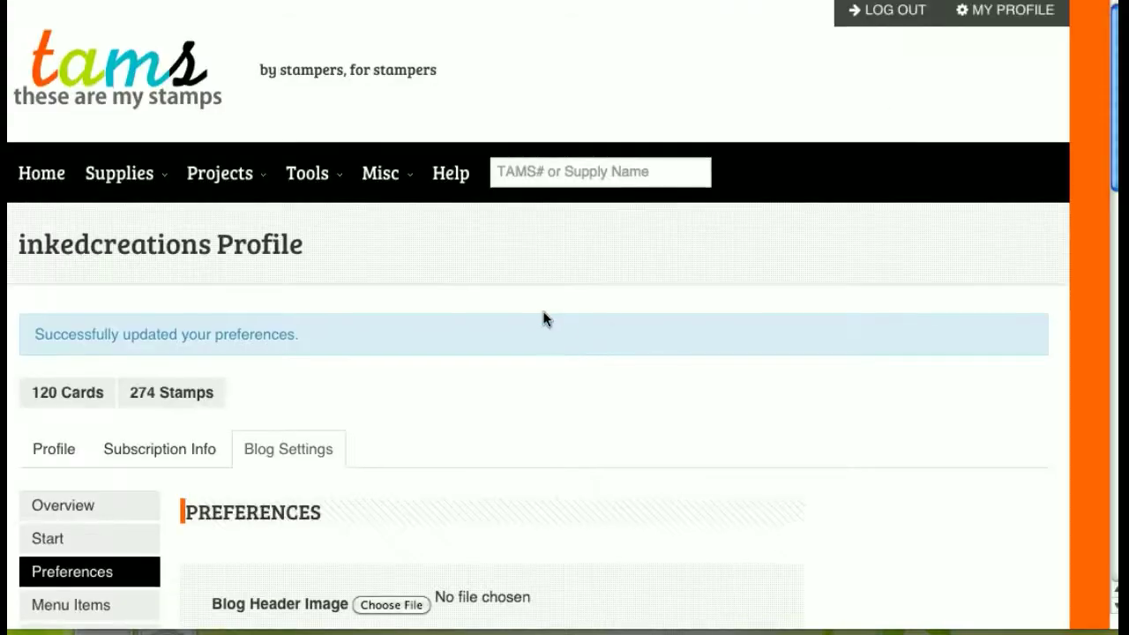
pyautogui.scroll(-3, 544, 320)
# - Add a 'Shop Now' Website menu item with the stampinup.com shop URL, opening in a new window
pyautogui.click(100, 521)
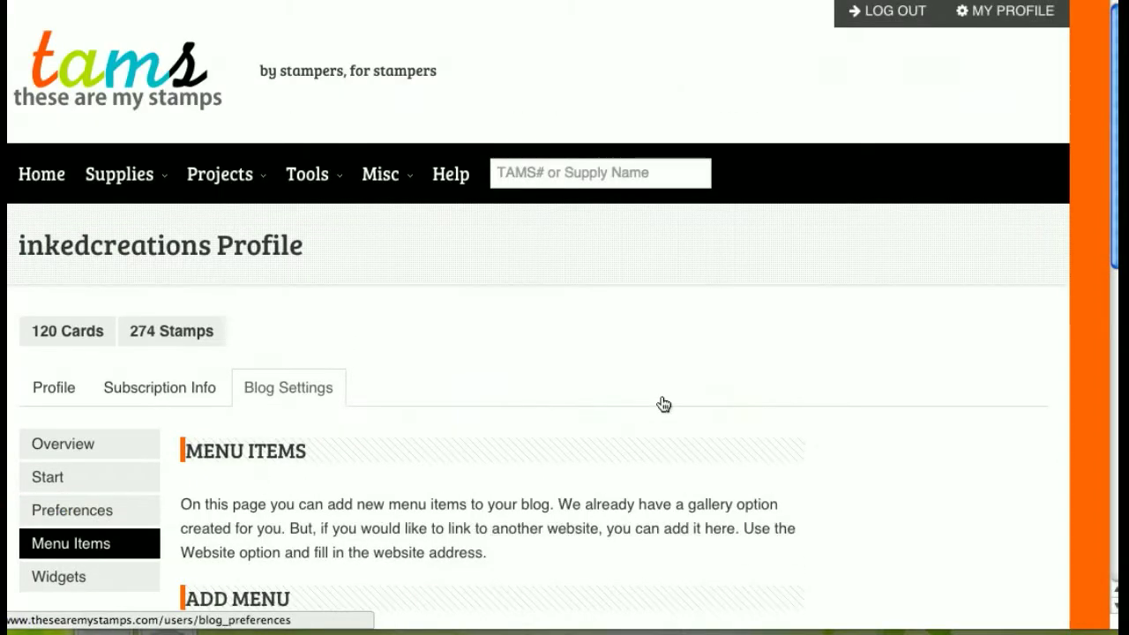
pyautogui.scroll(-5, 664, 403)
pyautogui.scroll(1, 663, 403)
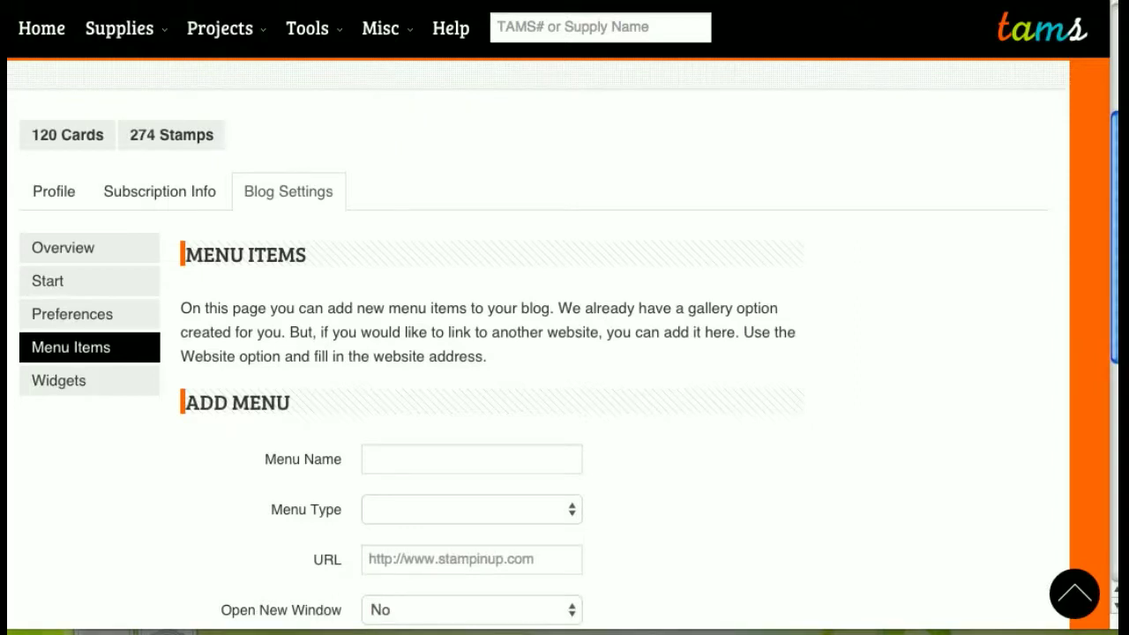
pyautogui.click(432, 463)
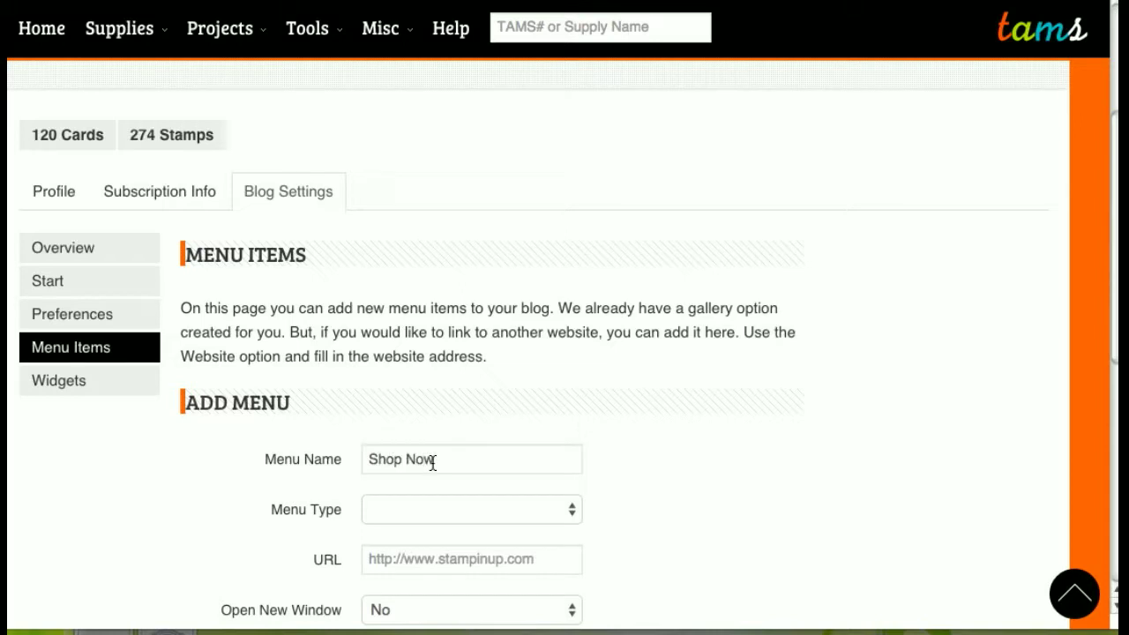
pyautogui.click(436, 519)
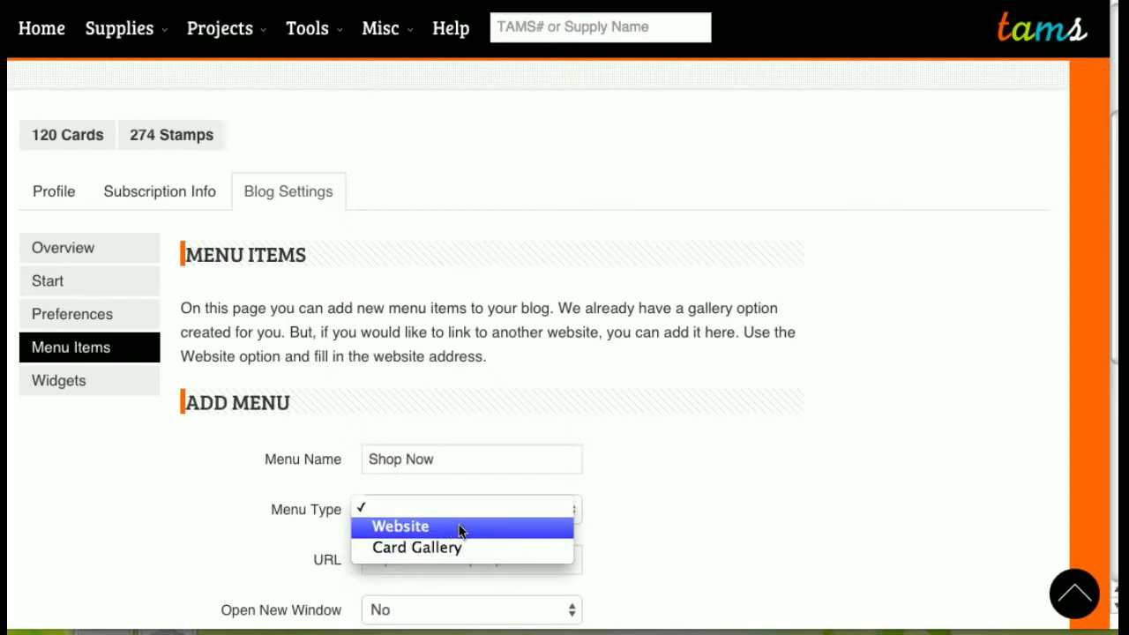
pyautogui.click(460, 529)
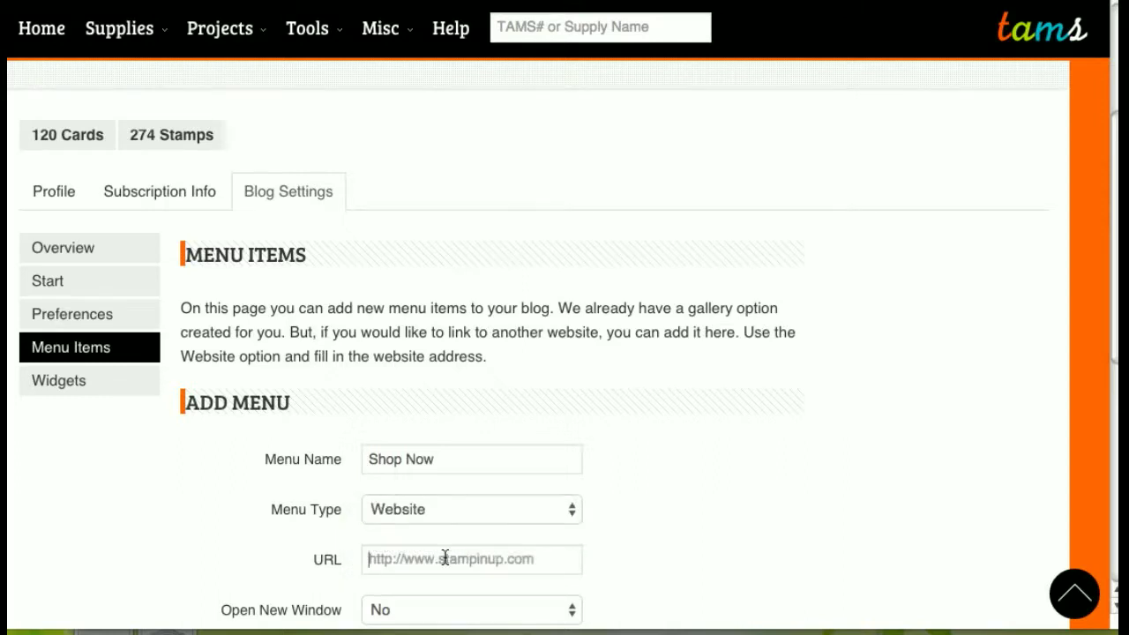
pyautogui.hotkey('ctrl', 'v')
pyautogui.scroll(-1, 648, 512)
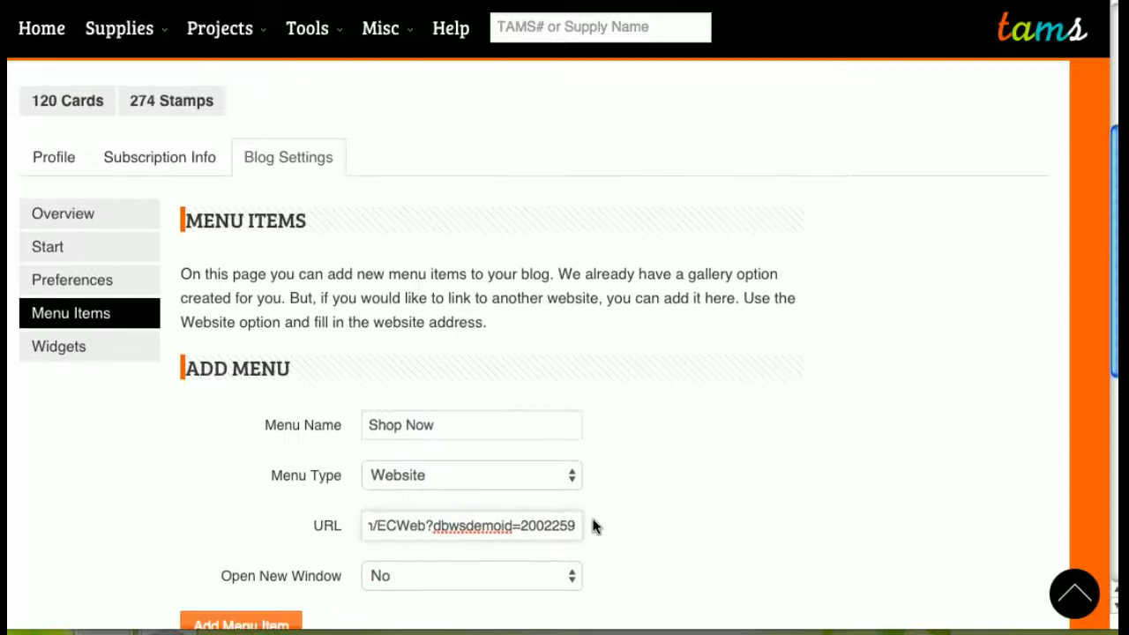
pyautogui.moveTo(483, 533); pyautogui.dragTo(336, 538)
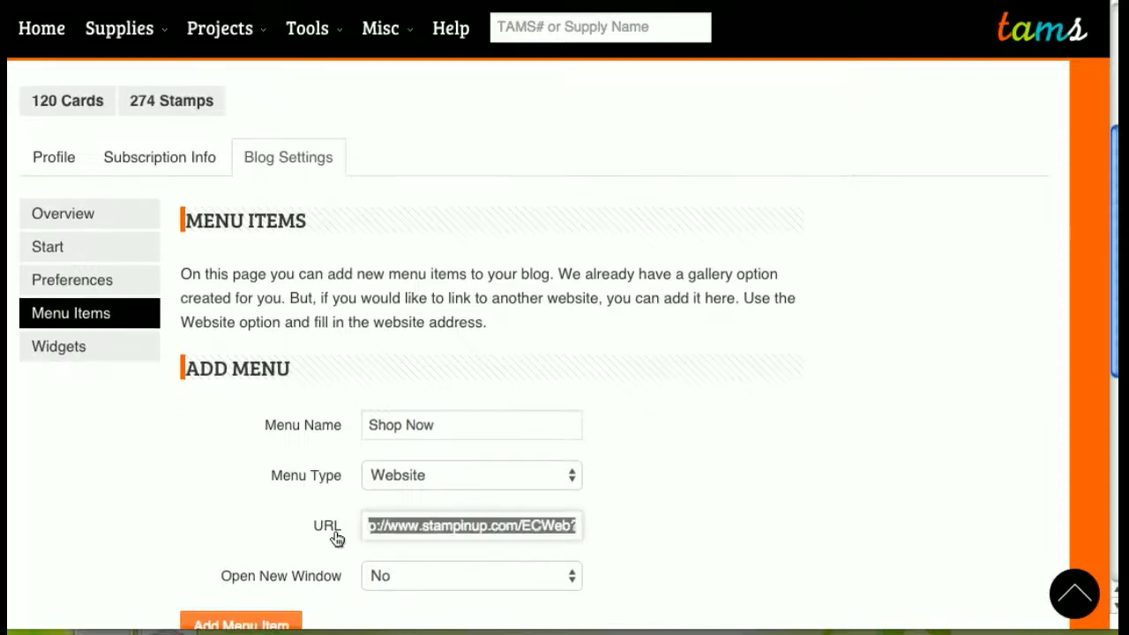
pyautogui.click(433, 581)
pyautogui.click(449, 559)
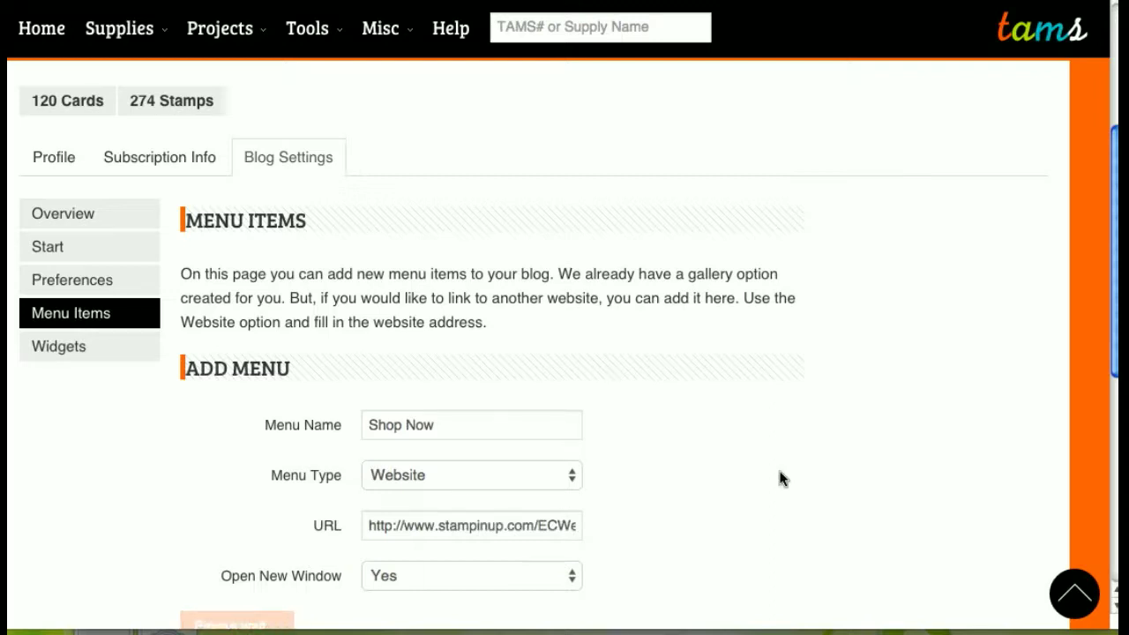
pyautogui.scroll(-5, 791, 456)
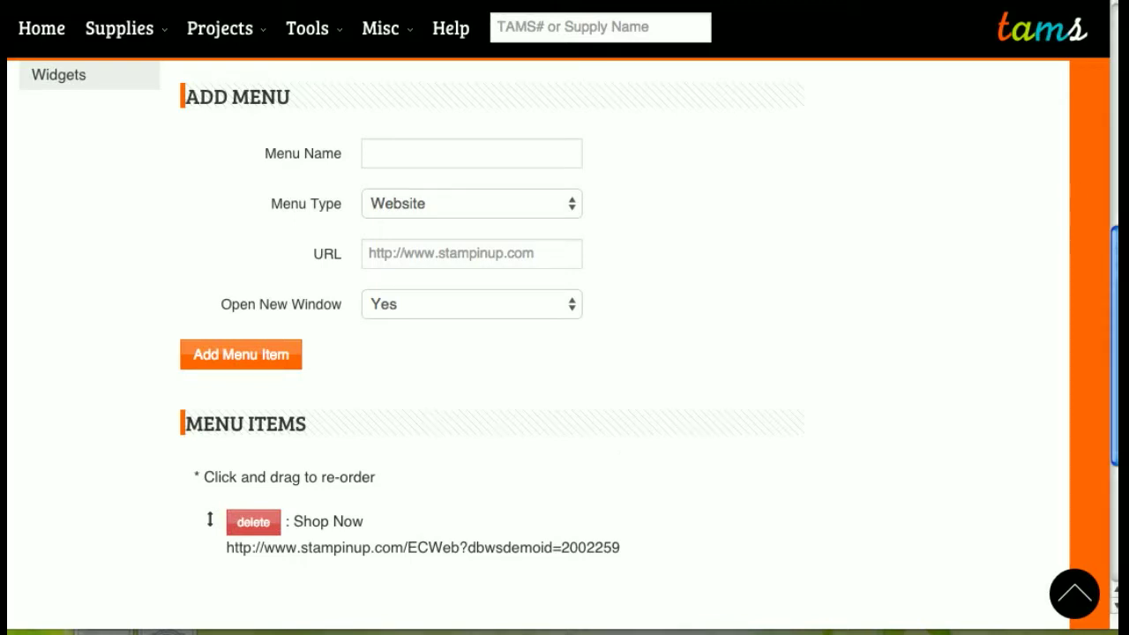
# - Add a 'Paper Pumpkin' menu item linking to the mypaperpumpkin.com address
pyautogui.click(428, 150)
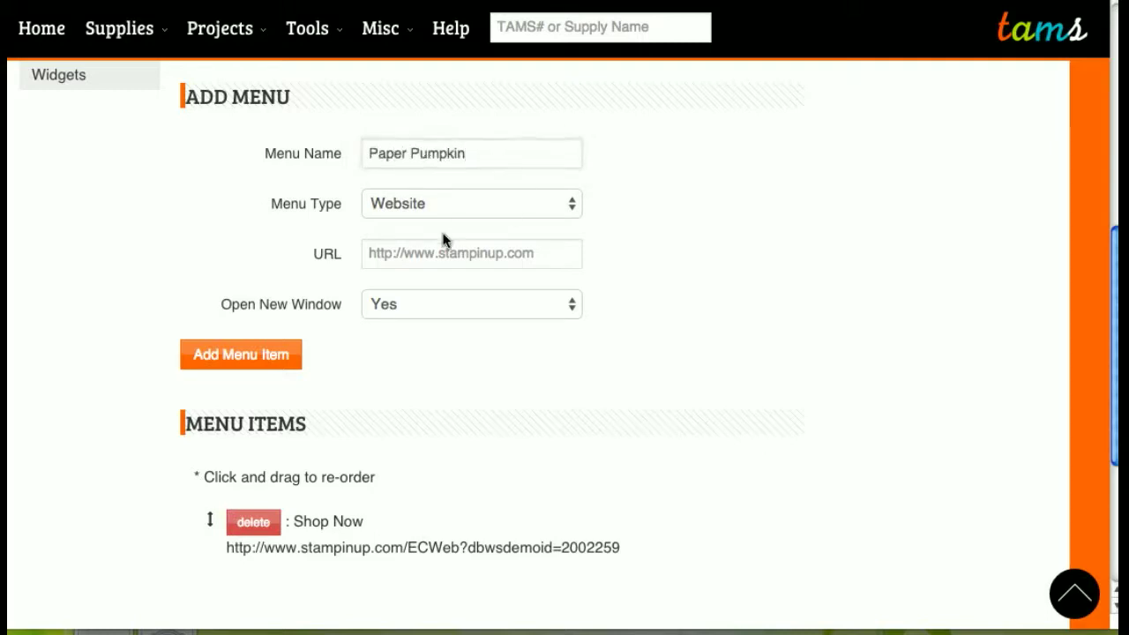
pyautogui.click(264, 355)
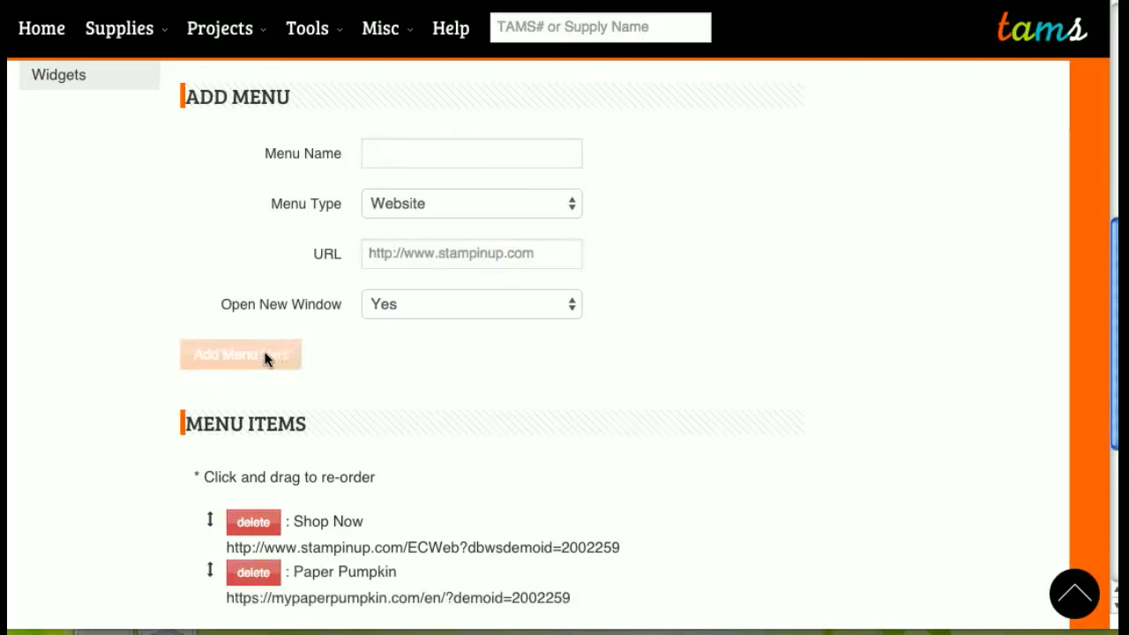
# - Add a 'Gallery' menu item of type Card Gallery
pyautogui.click(446, 167)
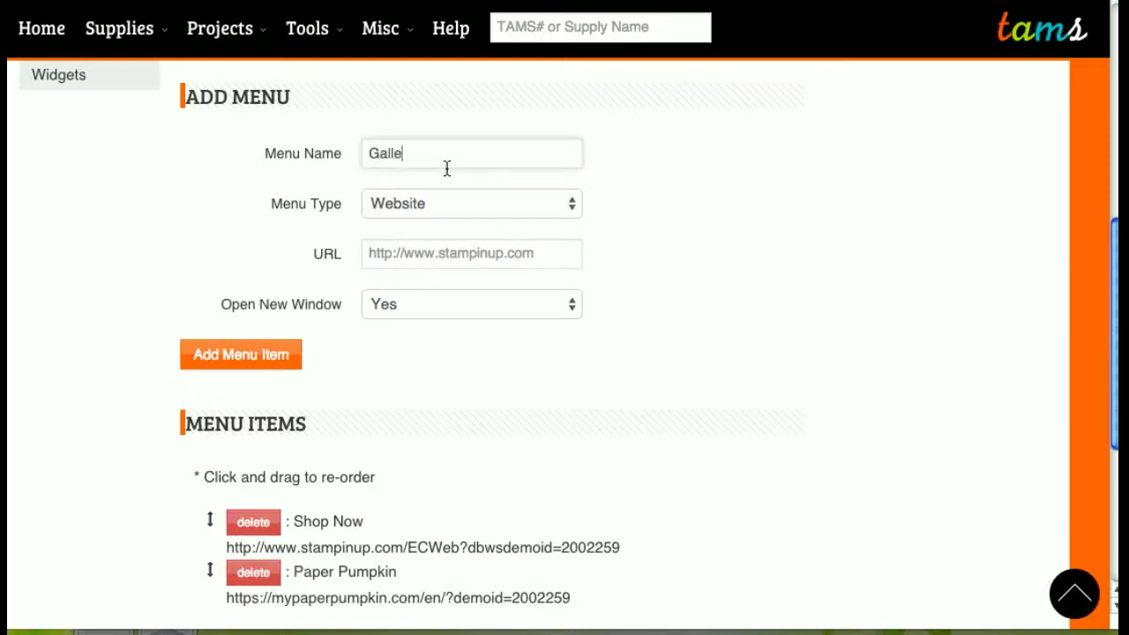
pyautogui.click(456, 198)
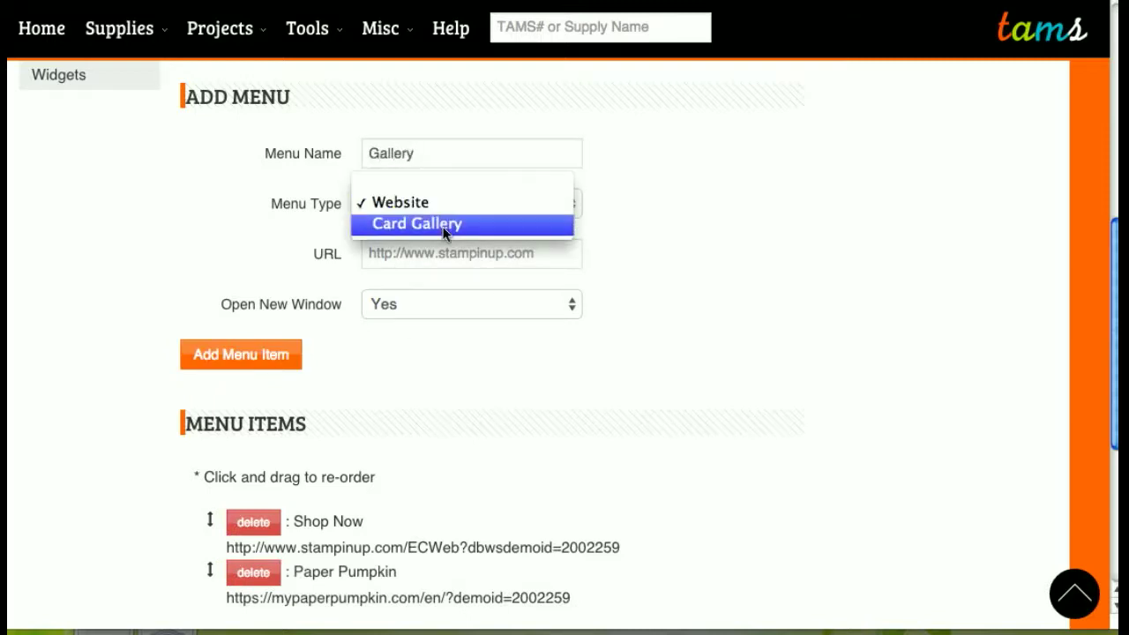
pyautogui.click(447, 231)
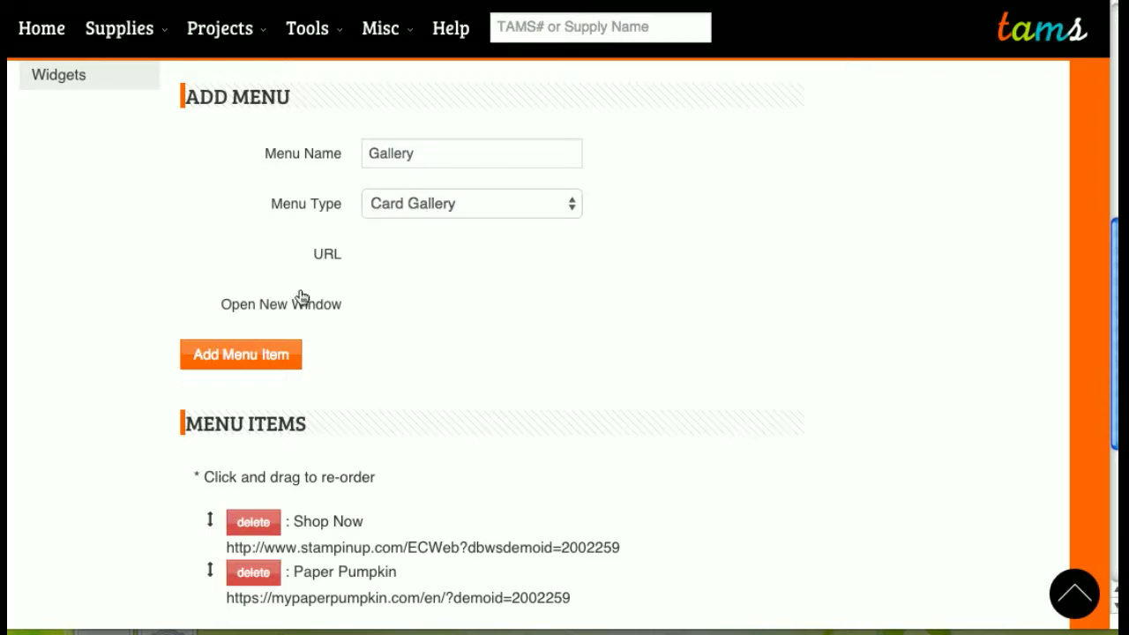
pyautogui.click(247, 366)
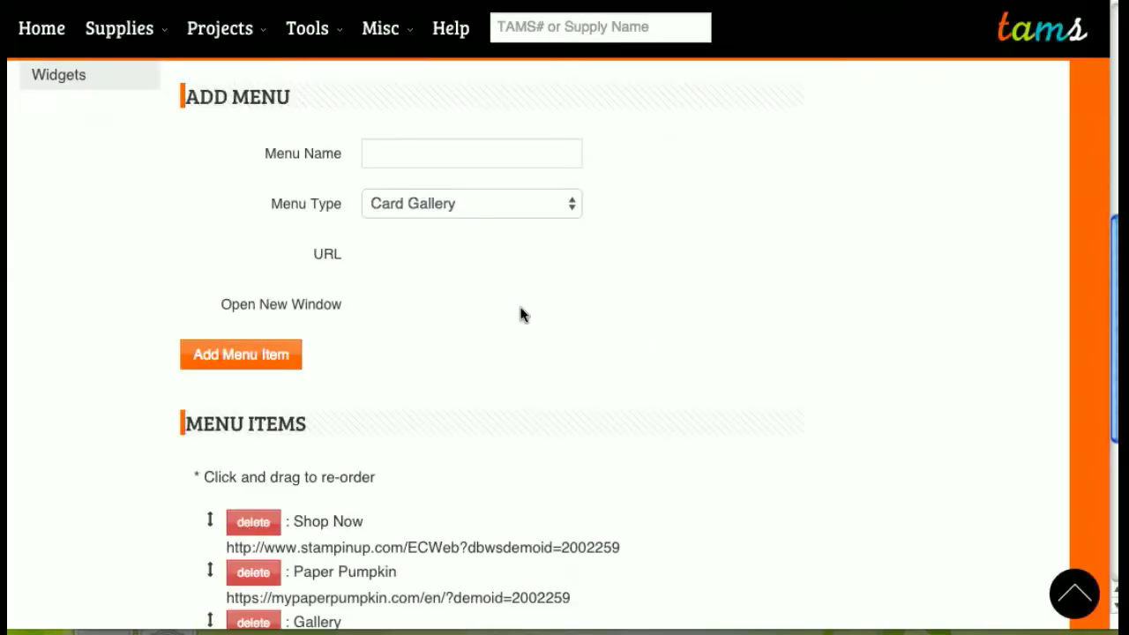
# - Drag Gallery to the top of the menu list, then test the Shop Now link
pyautogui.scroll(-2, 519, 312)
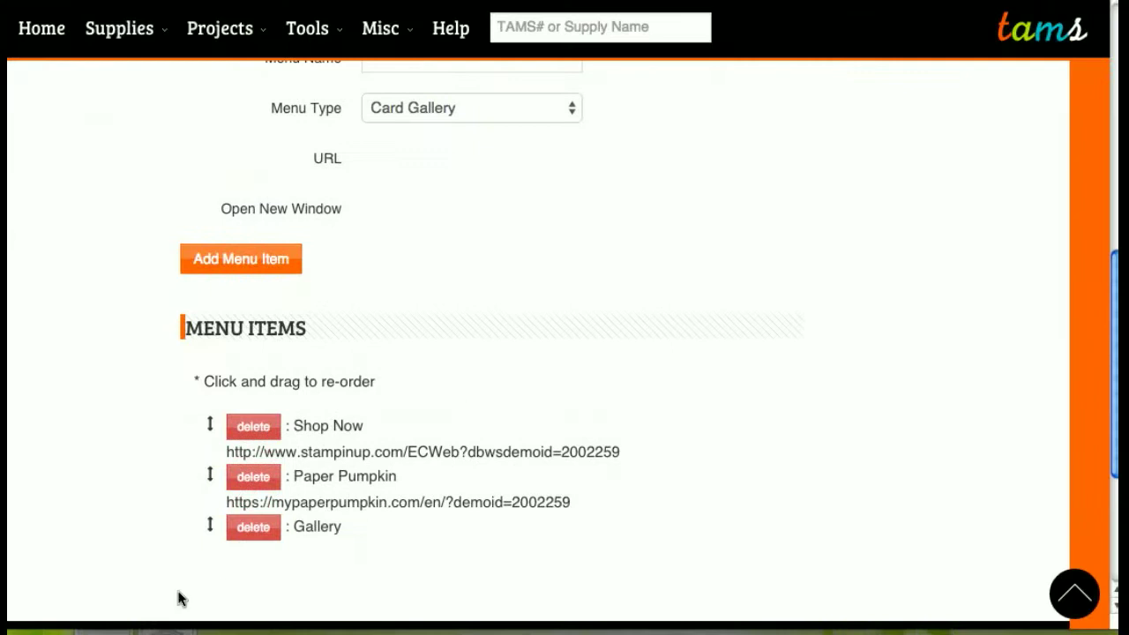
pyautogui.moveTo(210, 525); pyautogui.dragTo(209, 420)
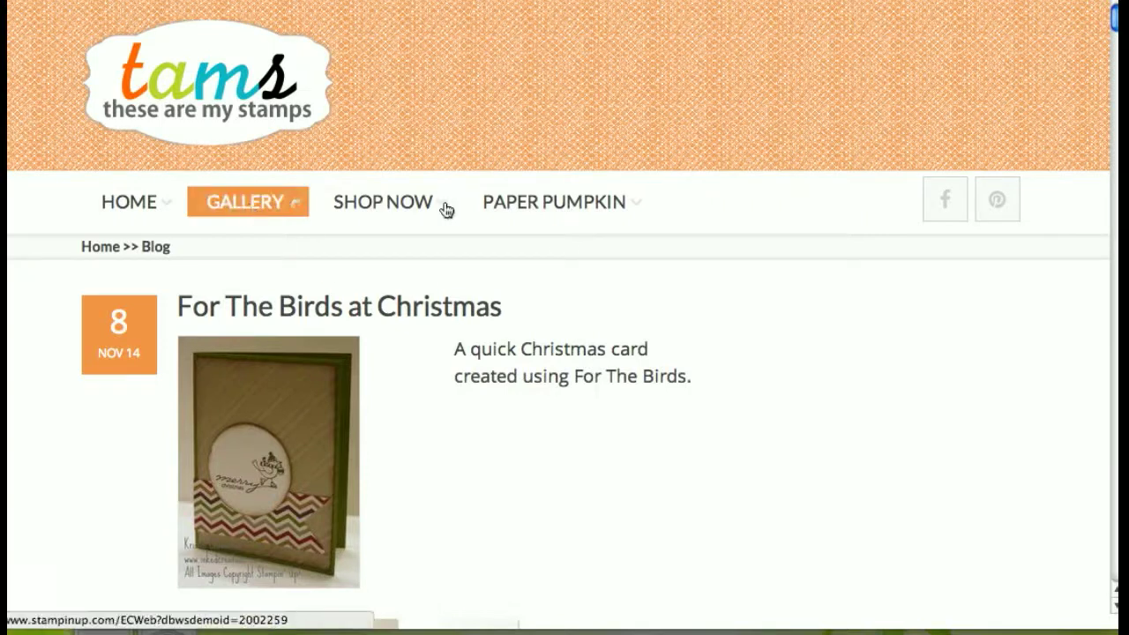
pyautogui.click(399, 205)
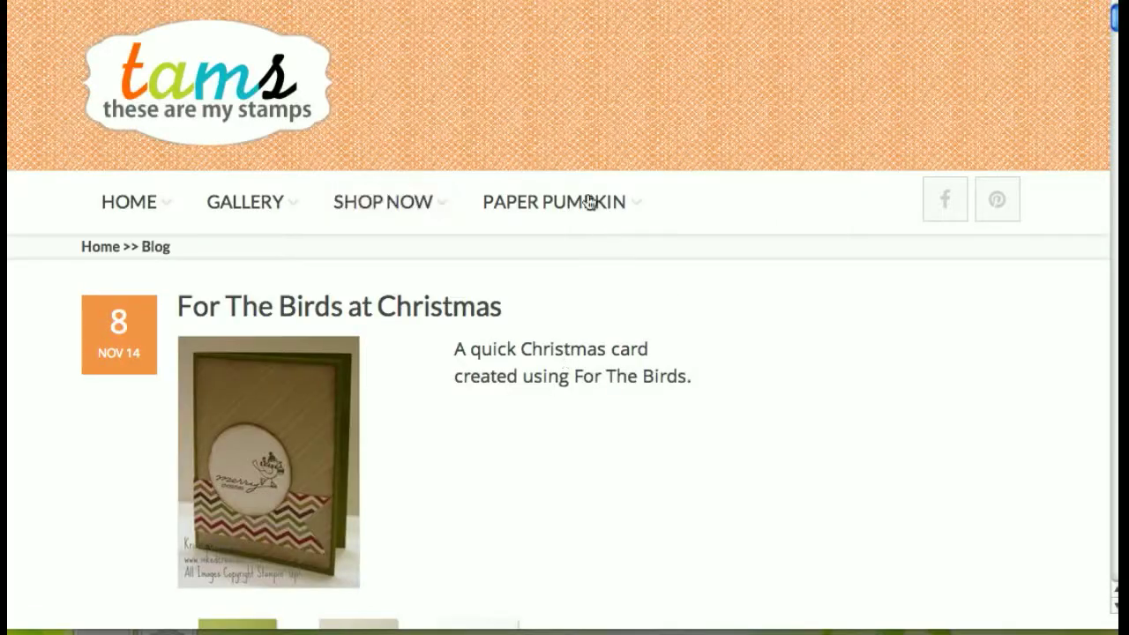
# - Check the Paper Pumpkin and Gallery links and view the For The Birds card, then return Home
pyautogui.click(574, 209)
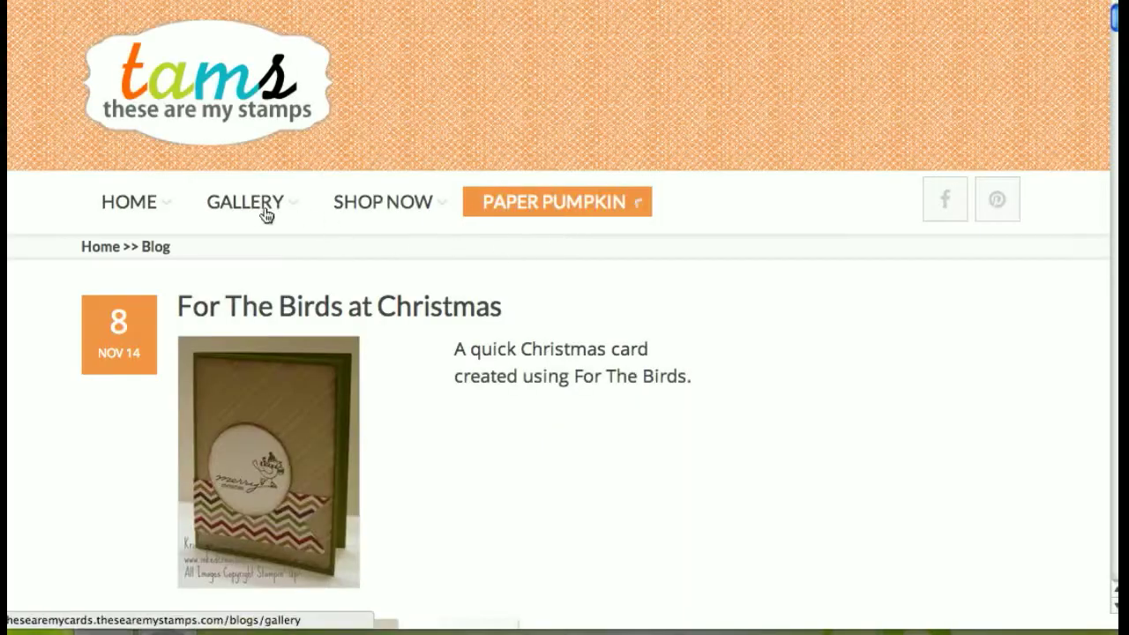
pyautogui.click(251, 209)
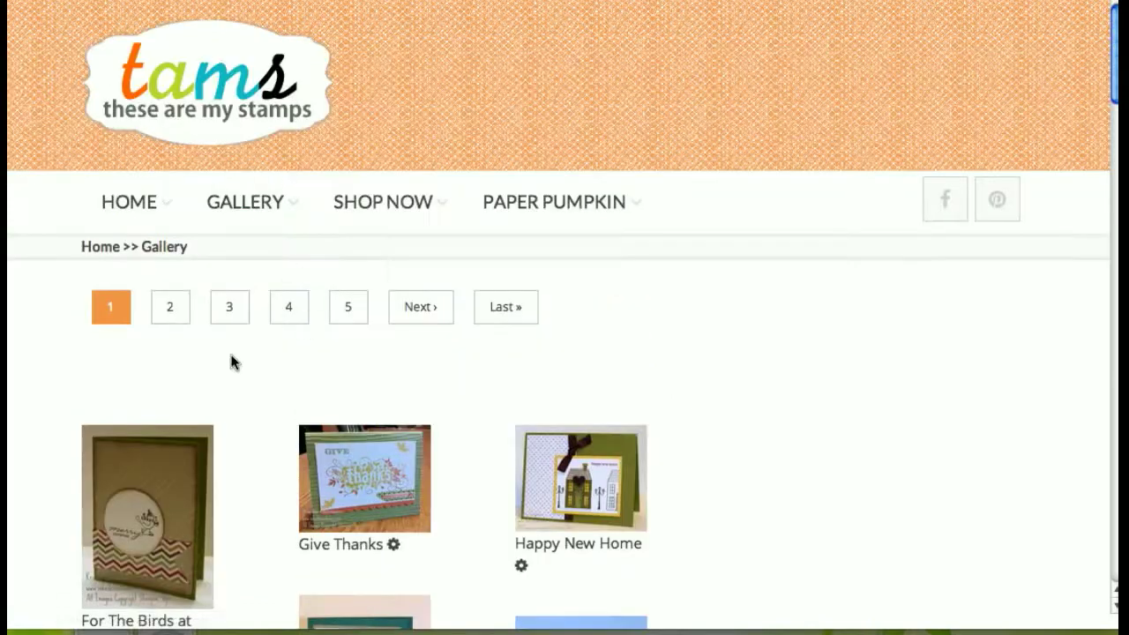
pyautogui.scroll(-3, 186, 390)
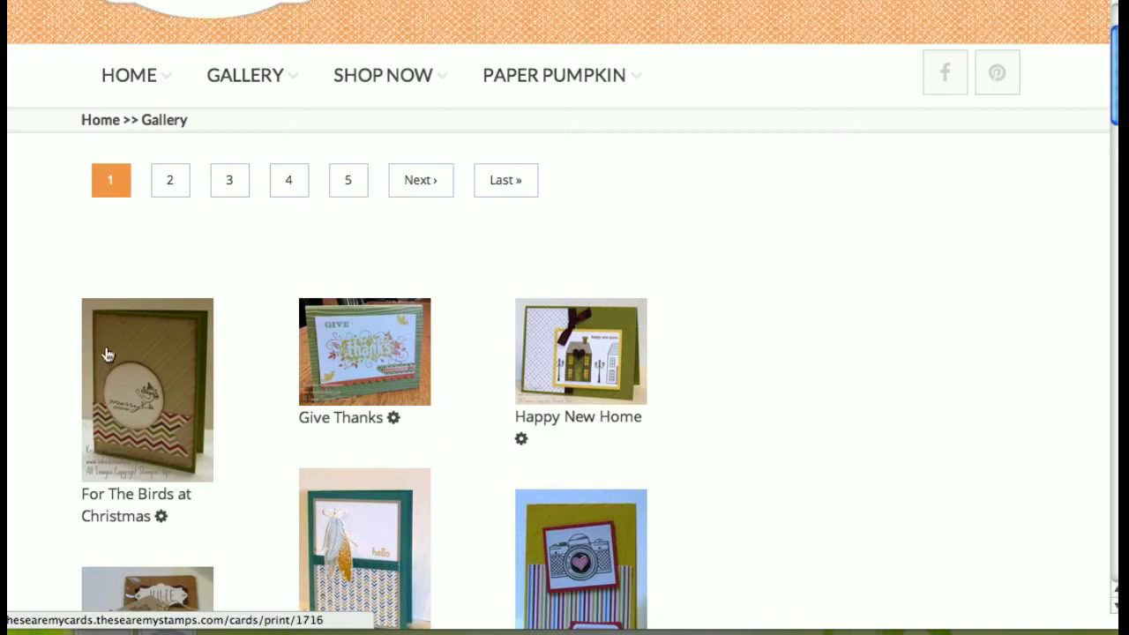
pyautogui.click(123, 360)
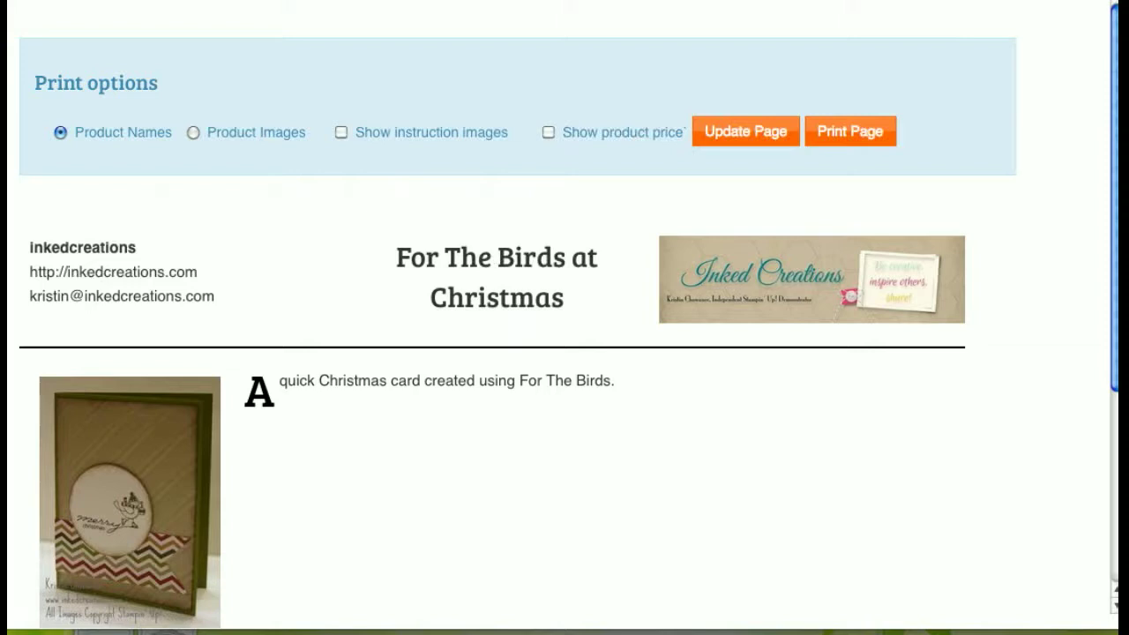
pyautogui.press('super+Left')
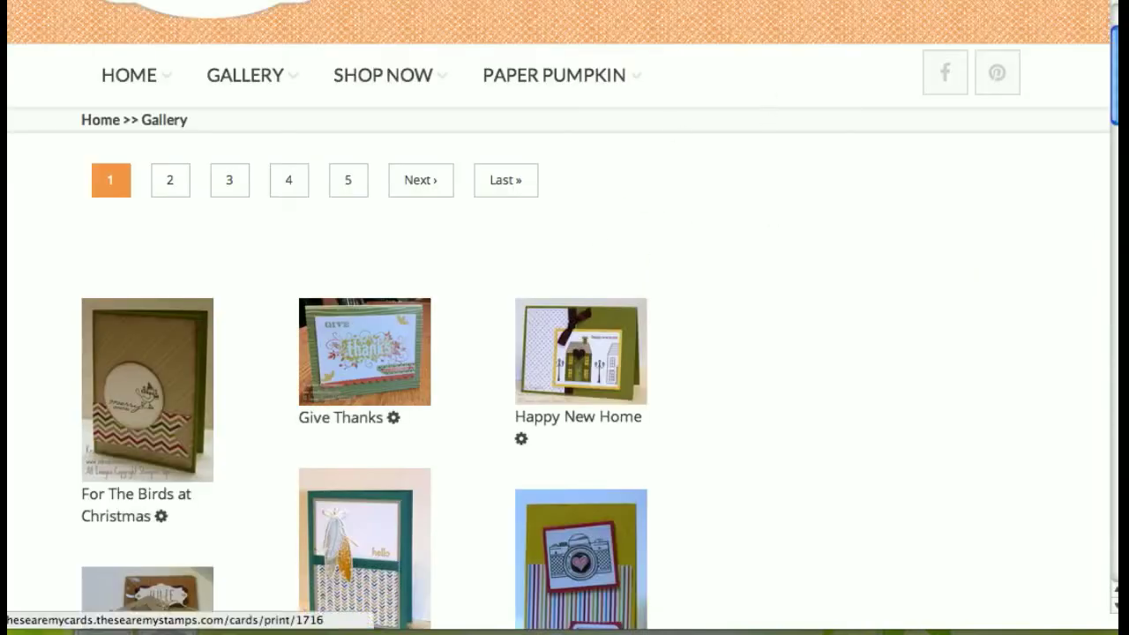
pyautogui.click(132, 76)
pyautogui.scroll(2, 697, 206)
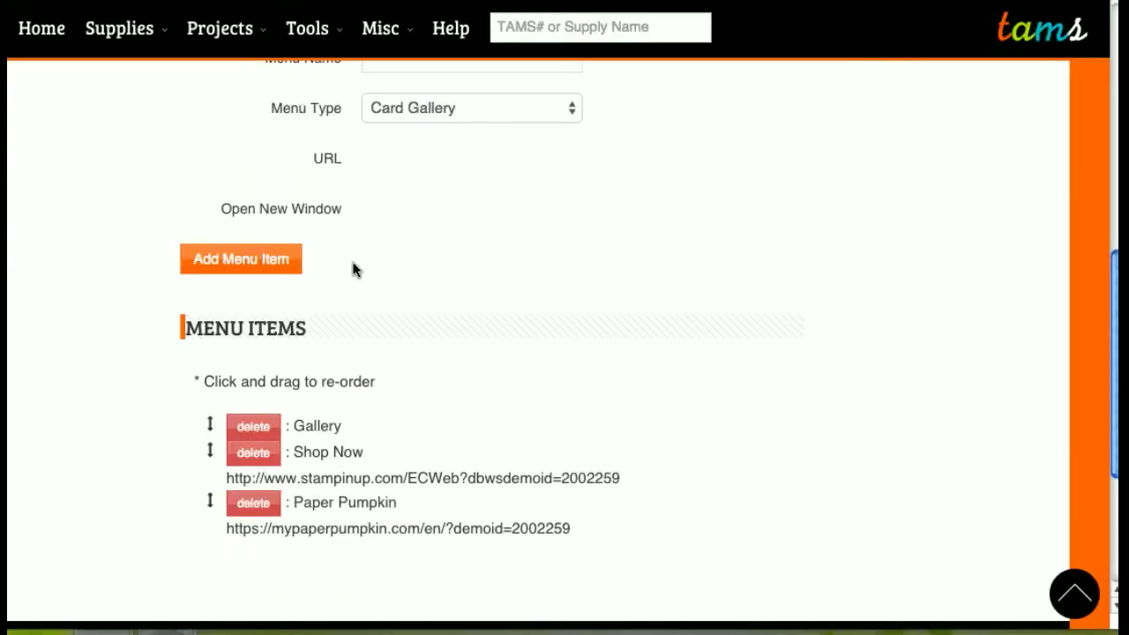
# - In widget settings, add a widget named 'Weekly Deals' of type Weekly Deals Widget
pyautogui.scroll(5, 353, 256)
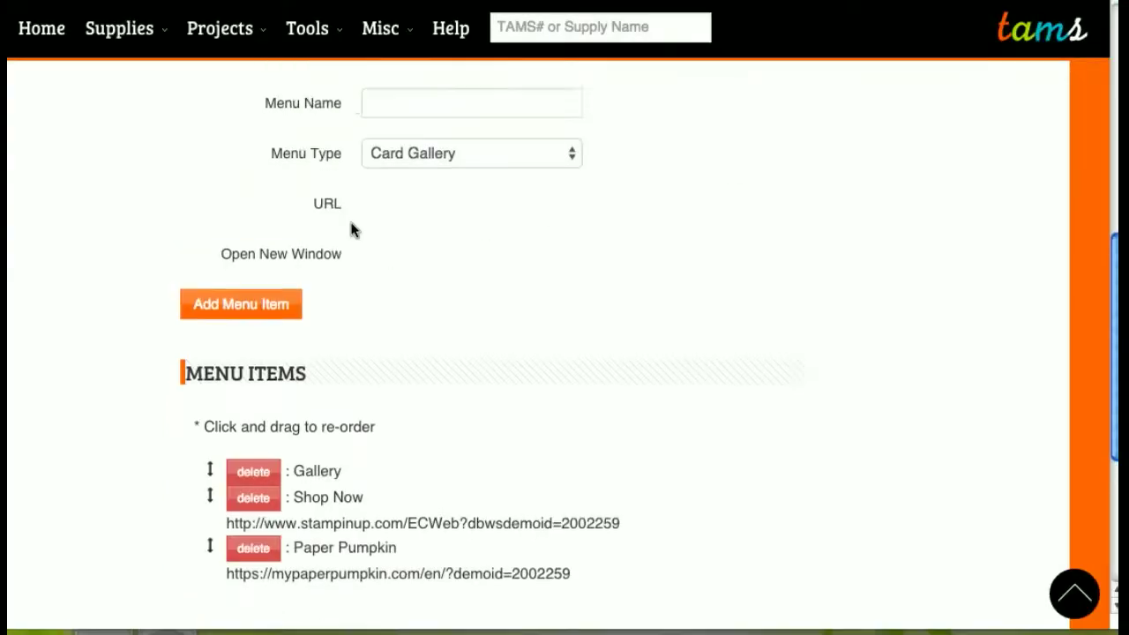
pyautogui.click(63, 300)
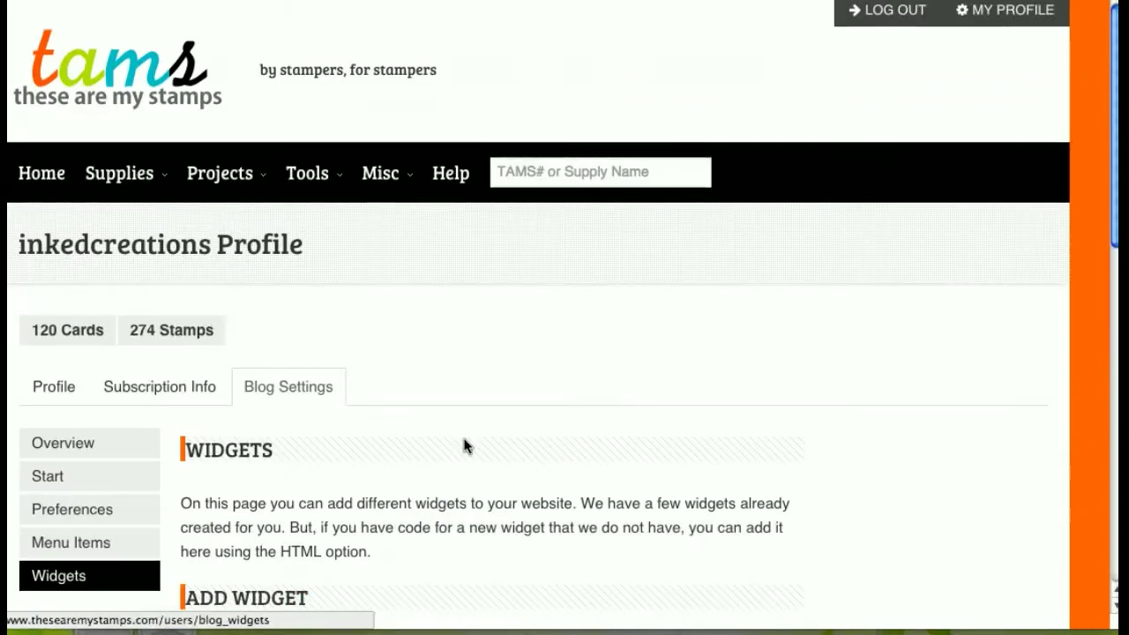
pyautogui.scroll(-5, 667, 366)
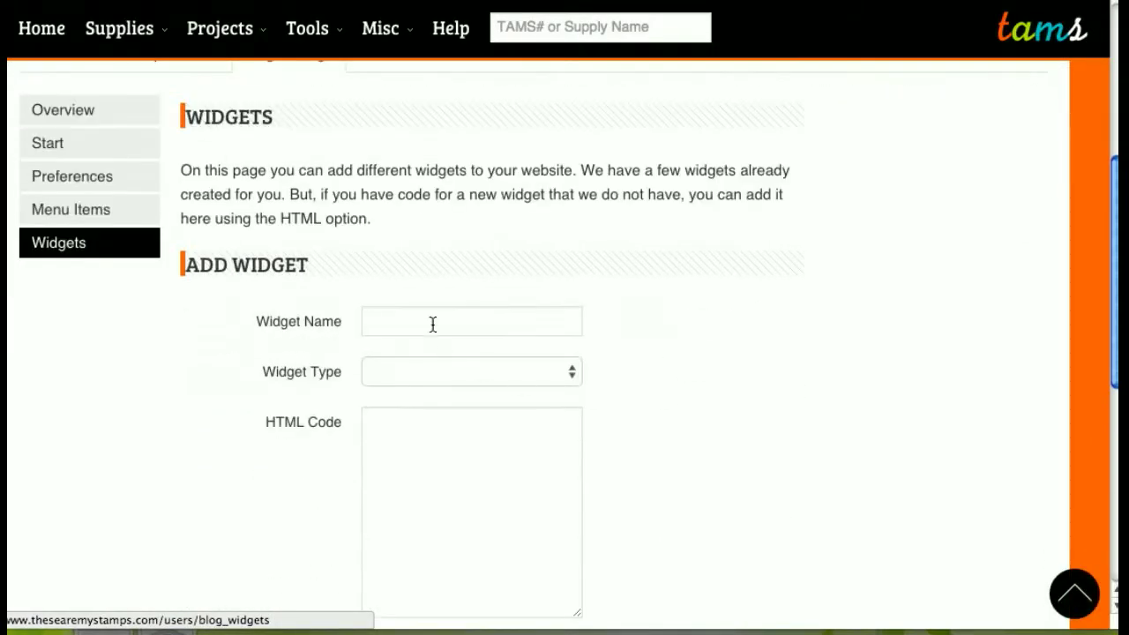
pyautogui.click(432, 325)
pyautogui.click(434, 364)
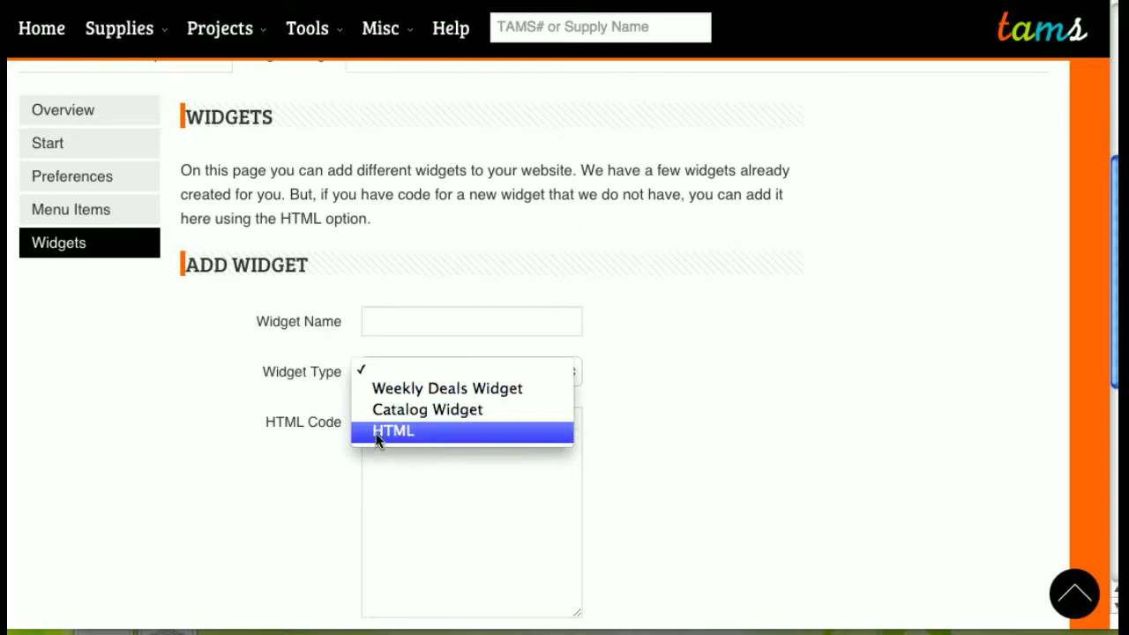
pyautogui.click(413, 323)
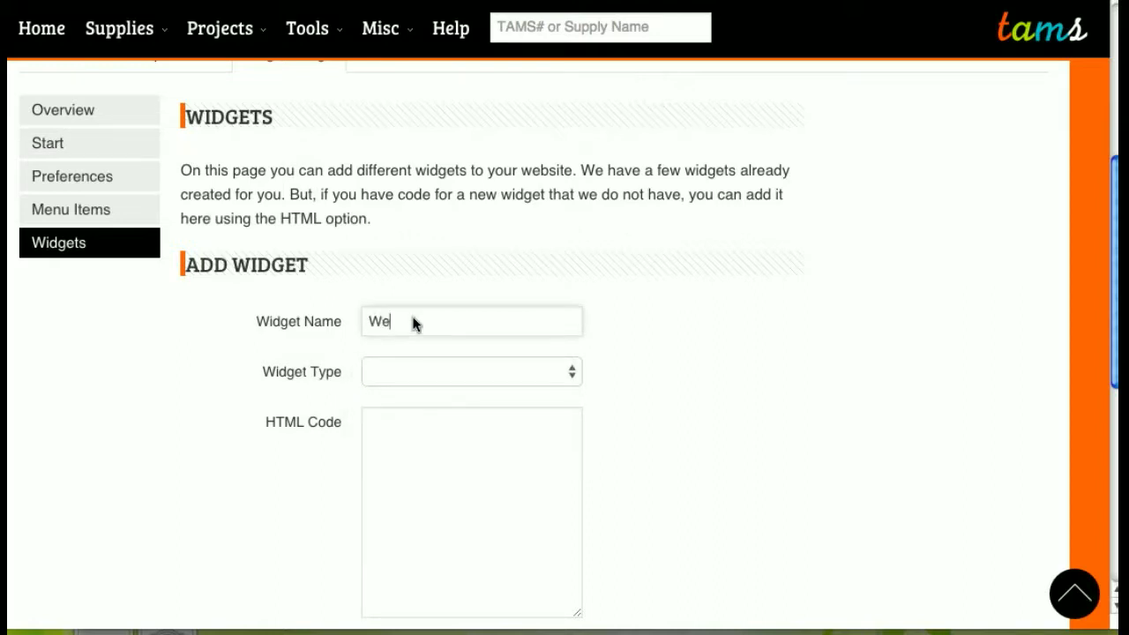
pyautogui.write('Weekly Deals')
pyautogui.click(426, 373)
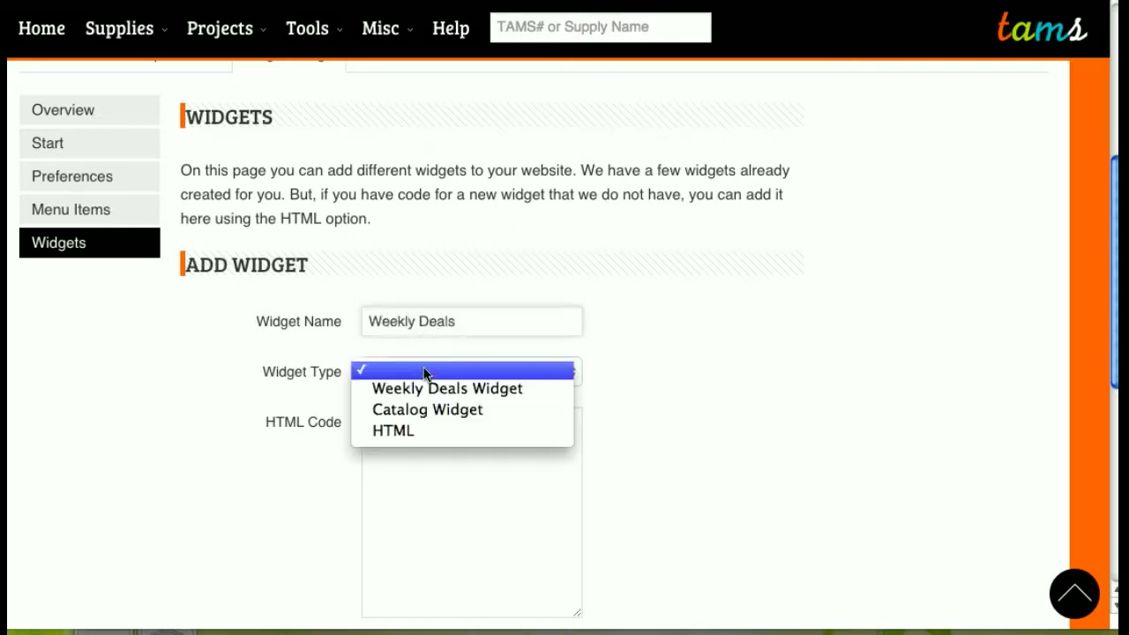
pyautogui.click(443, 389)
pyautogui.click(247, 470)
# - Add a 'Catalogs' widget of type Catalog Widget
pyautogui.click(434, 319)
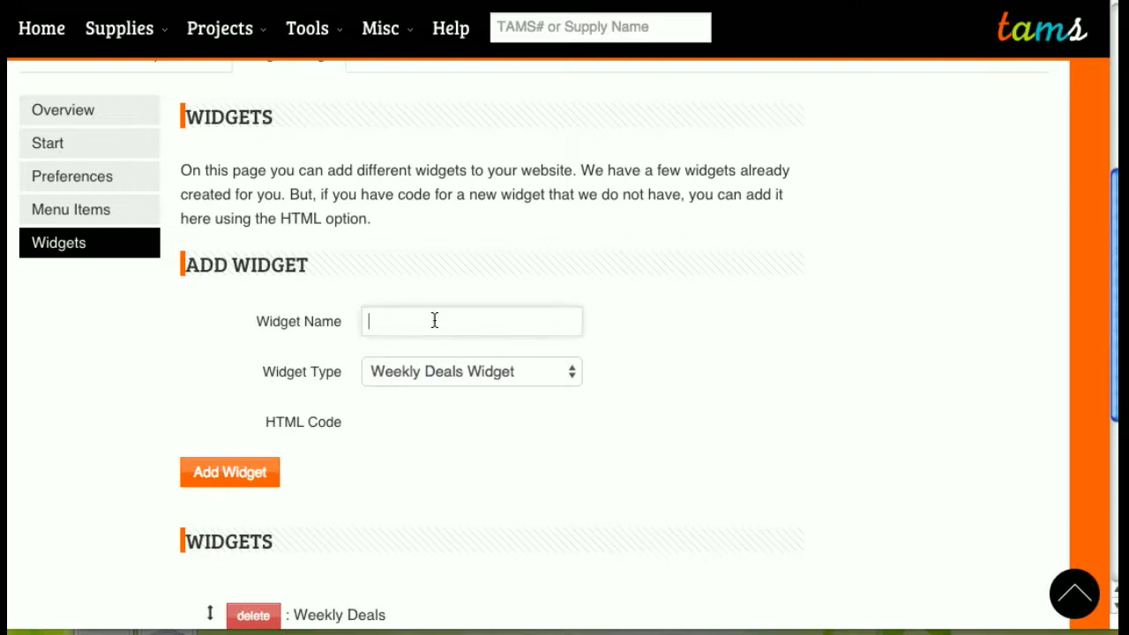
pyautogui.click(466, 376)
pyautogui.click(462, 391)
pyautogui.click(247, 475)
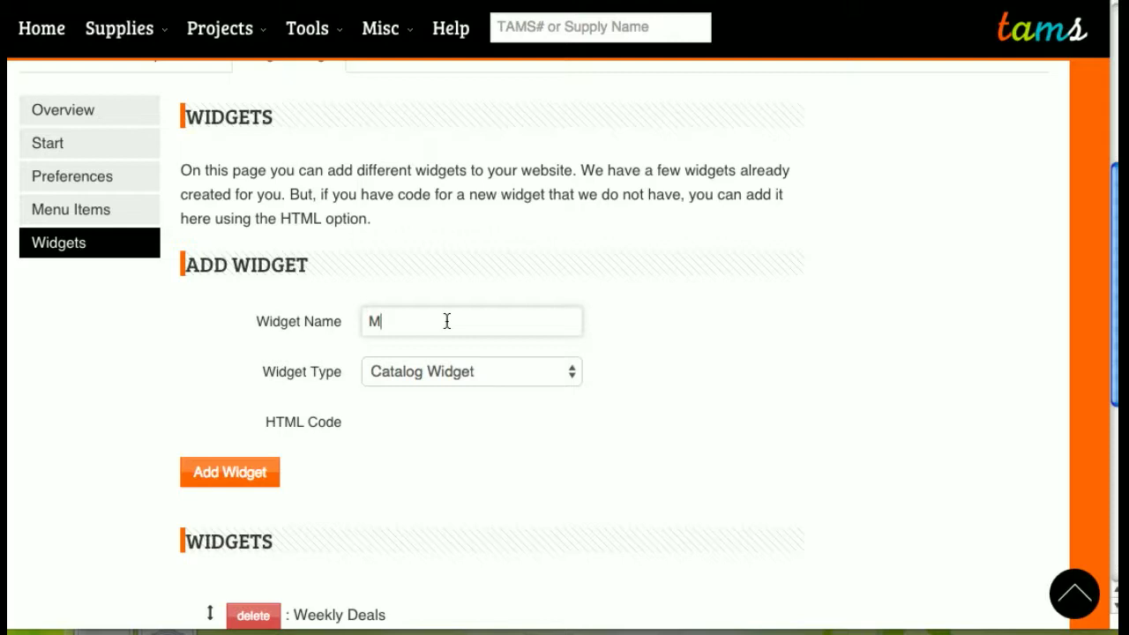
# - Start a new HTML-type widget named 'Email'
pyautogui.press('BackSpace')
pyautogui.write('Email')
pyautogui.click(472, 377)
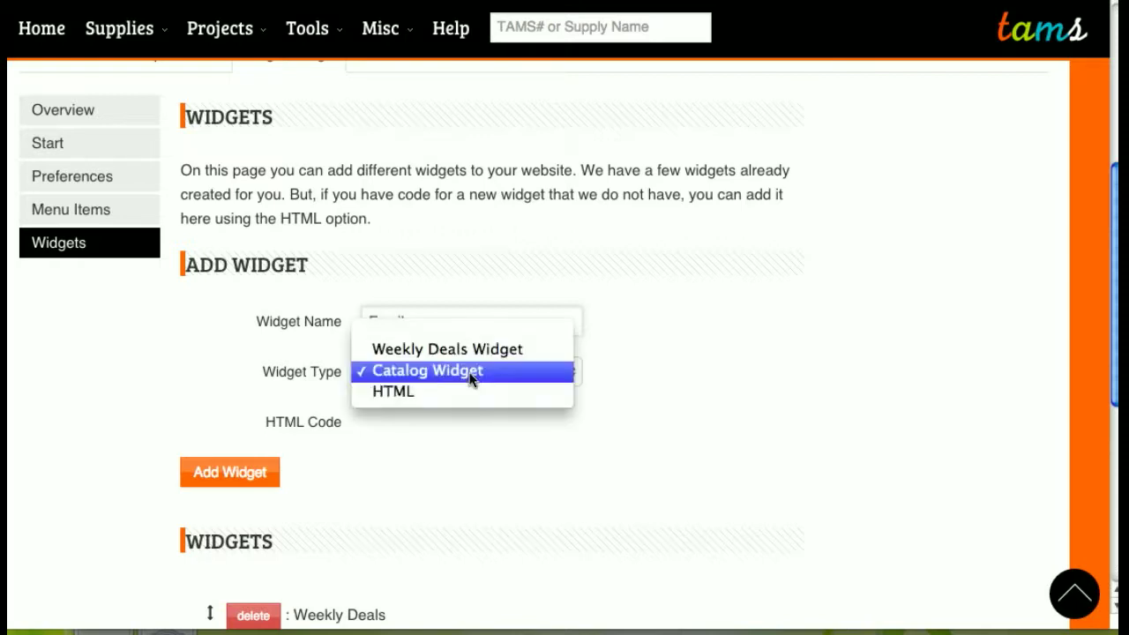
pyautogui.click(463, 394)
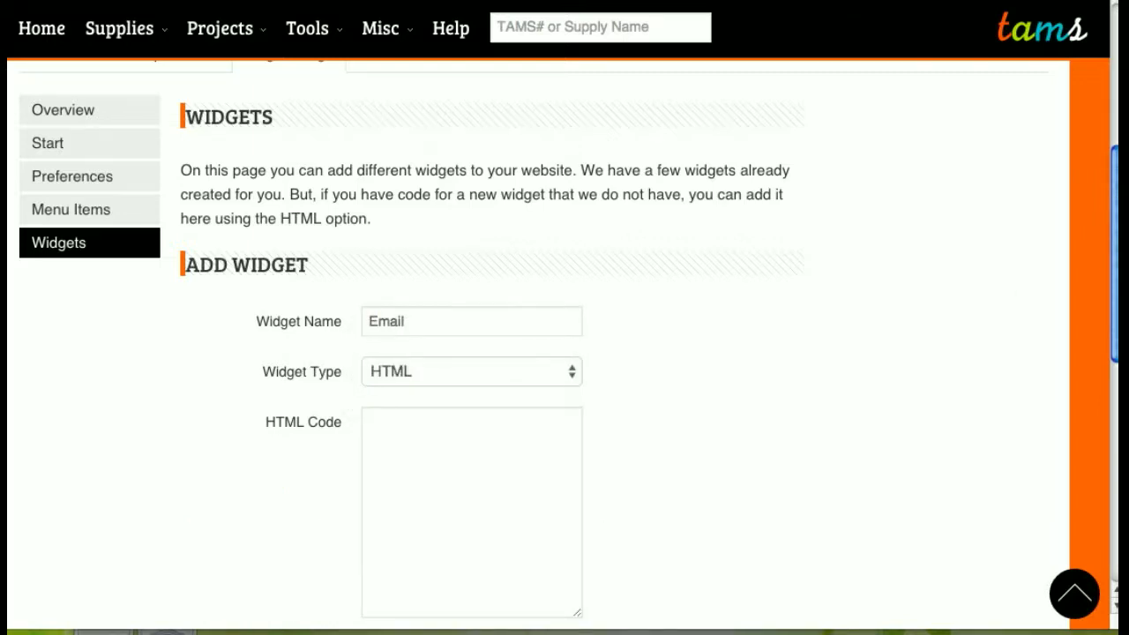
# - Paste the Mailchimp signup code, name the widget 'Email Me!', and add it
pyautogui.click(514, 465)
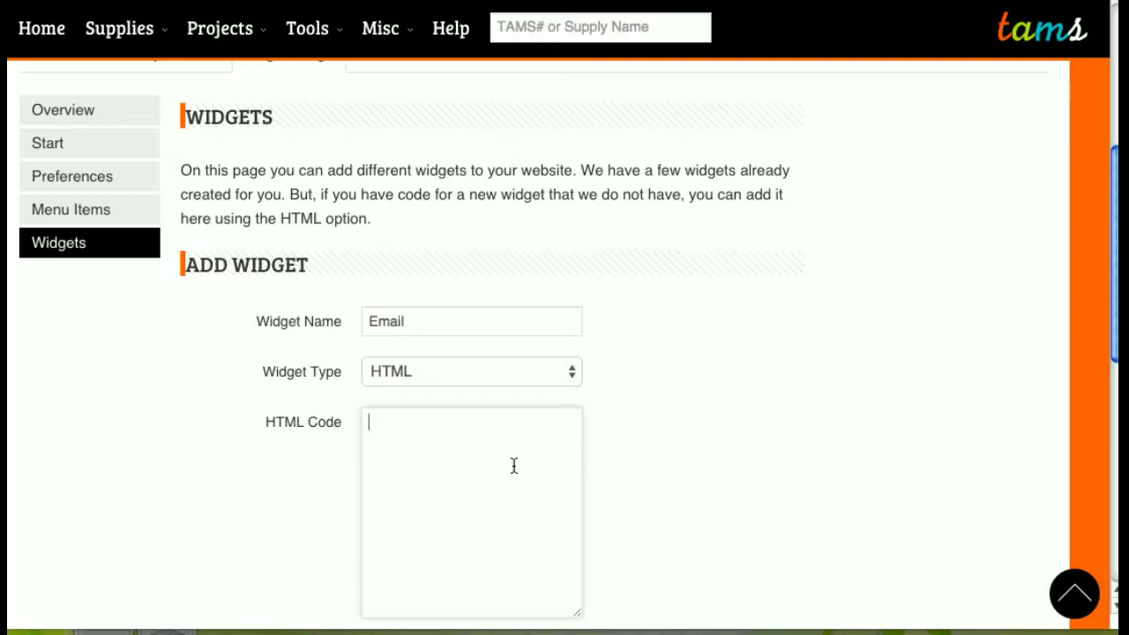
pyautogui.hotkey('ctrl', 'v')
pyautogui.click(444, 327)
pyautogui.write('Me!')
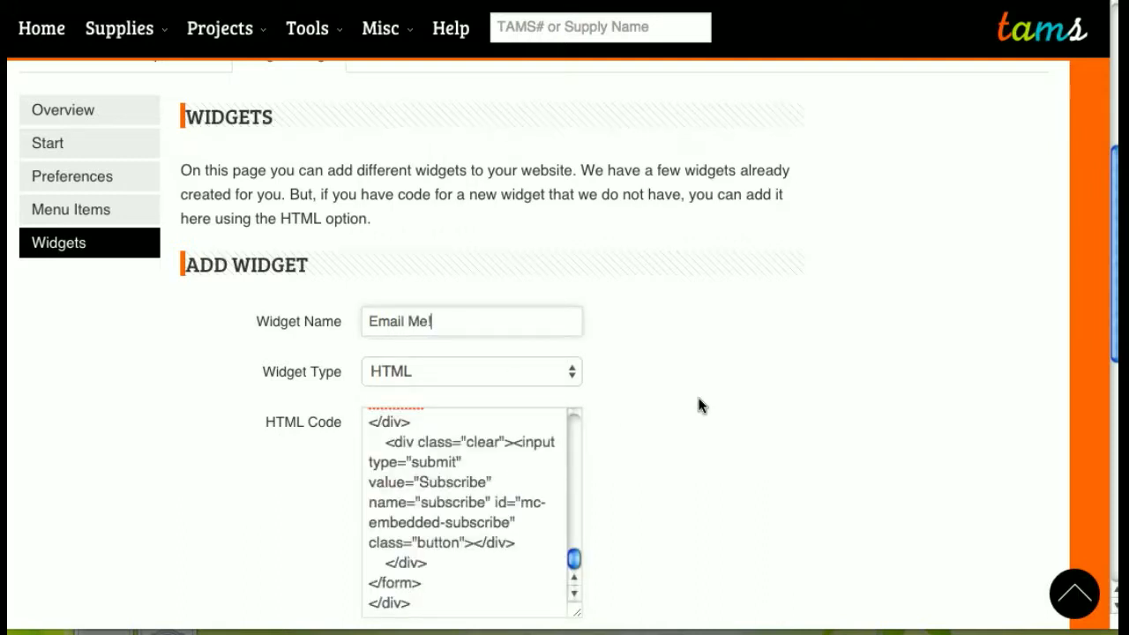
pyautogui.scroll(-3, 764, 443)
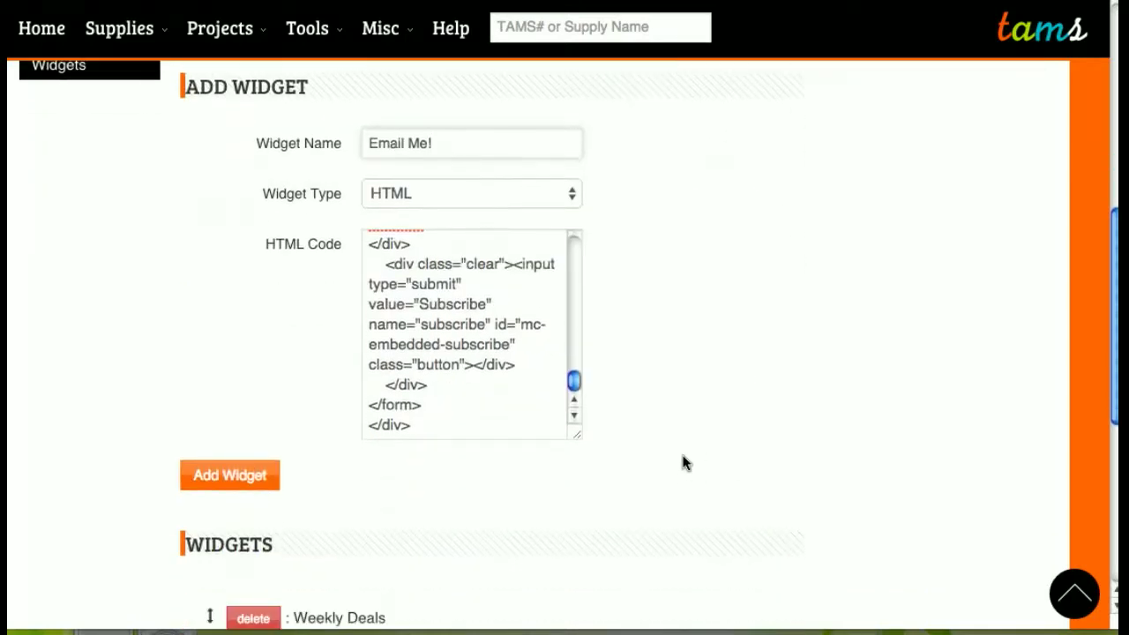
pyautogui.click(227, 479)
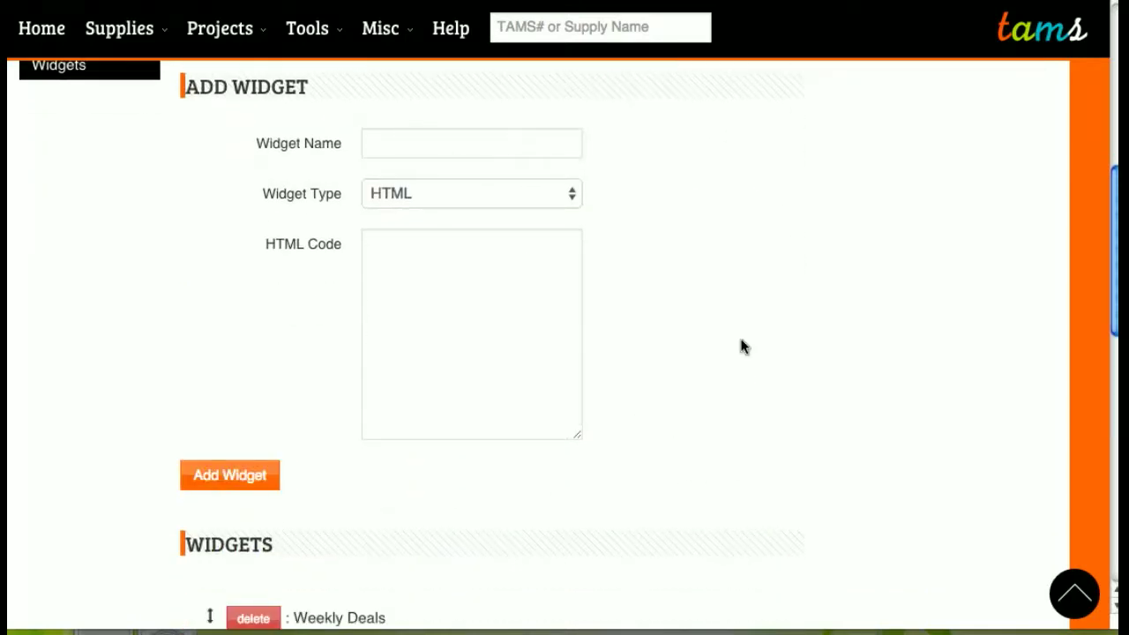
# - Move Email Me! to the top of the widget list and view the blog
pyautogui.scroll(-3, 669, 344)
pyautogui.scroll(-1, 669, 344)
pyautogui.scroll(-2, 669, 344)
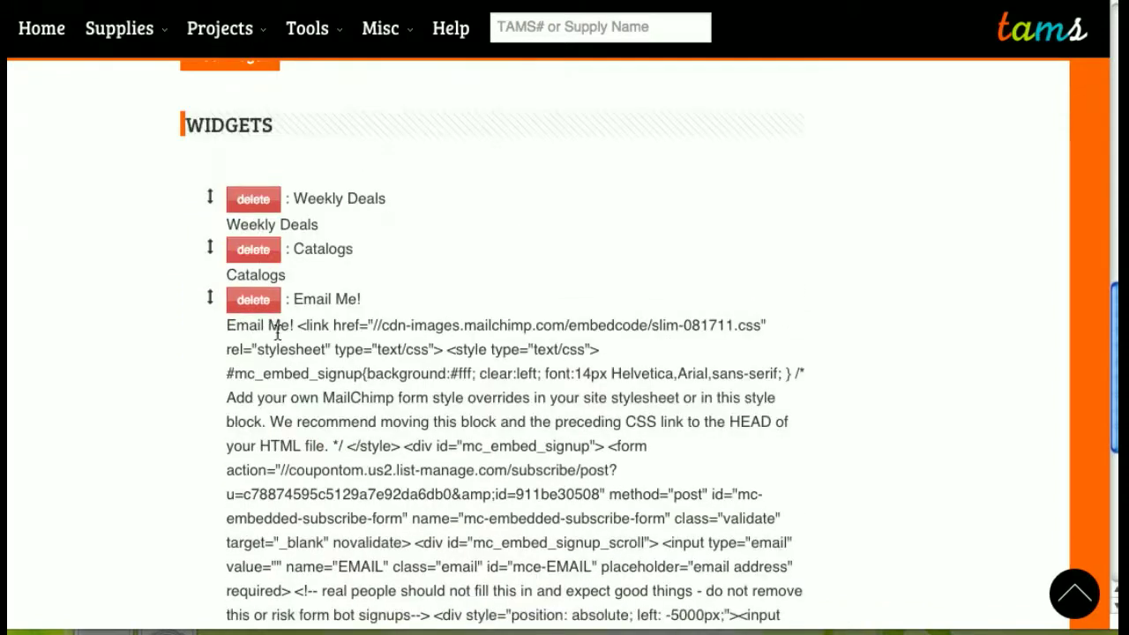
pyautogui.moveTo(213, 298); pyautogui.dragTo(212, 197)
pyautogui.scroll(-4, 414, 350)
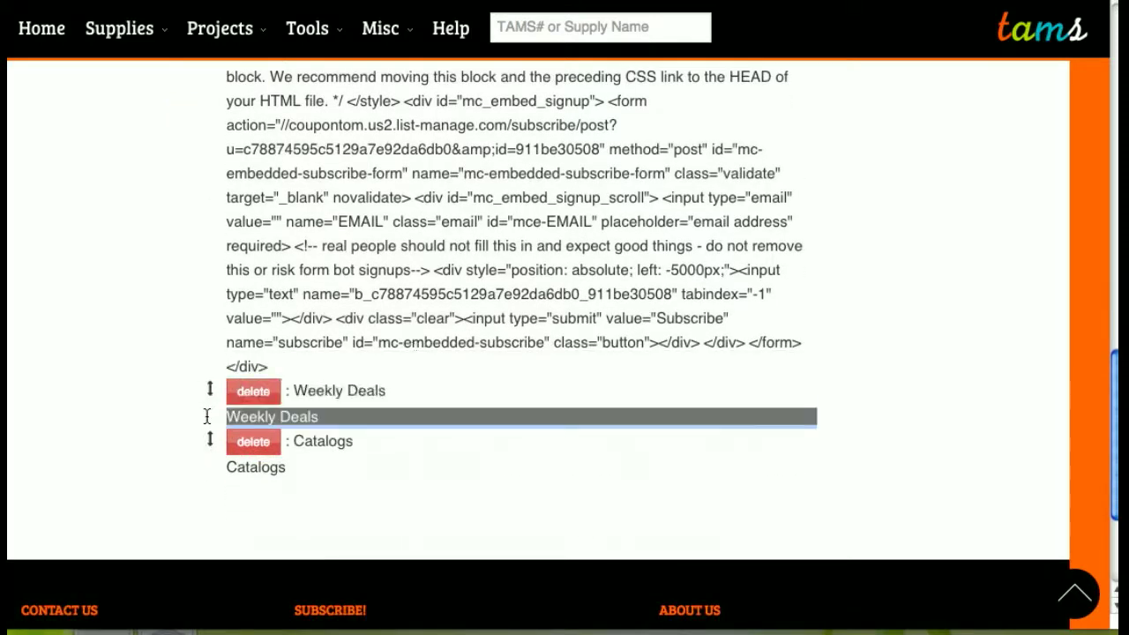
pyautogui.moveTo(210, 396)
pyautogui.mouseDown()
pyautogui.moveTo(212, 462)
pyautogui.moveTo(203, 375)
pyautogui.moveTo(207, 387)
pyautogui.mouseUp()
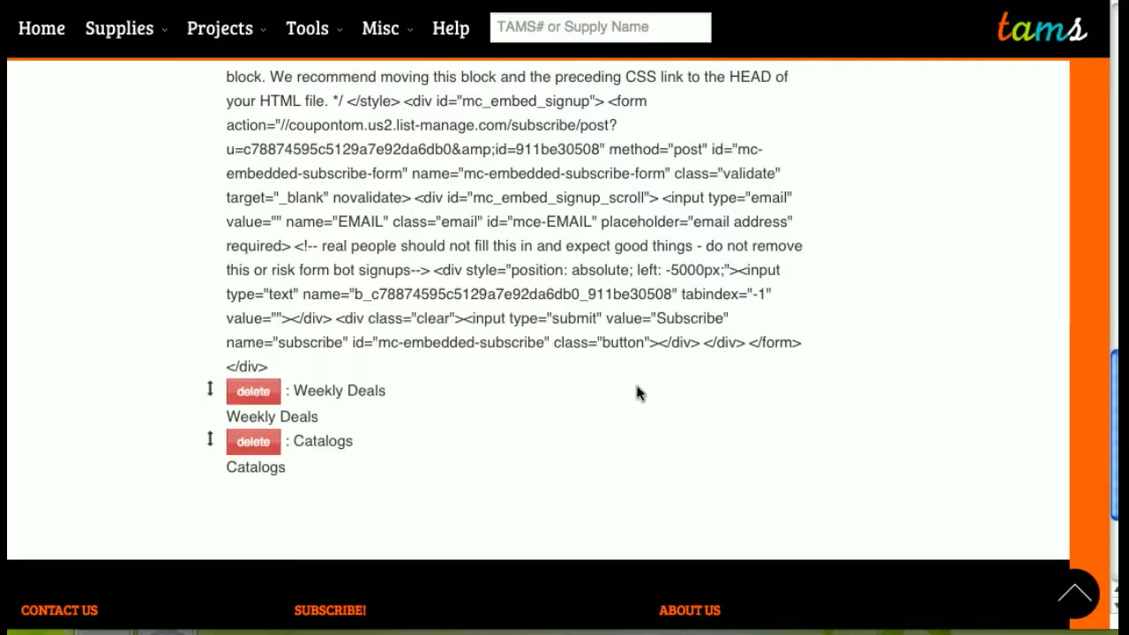
pyautogui.scroll(10, 856, 217)
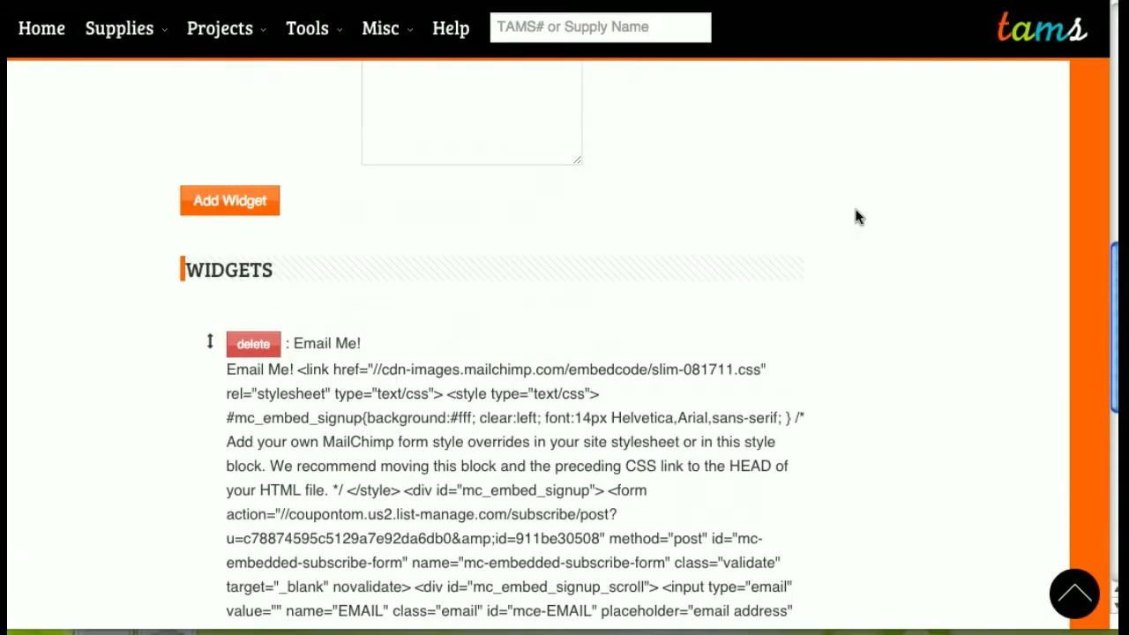
pyautogui.scroll(1, 856, 217)
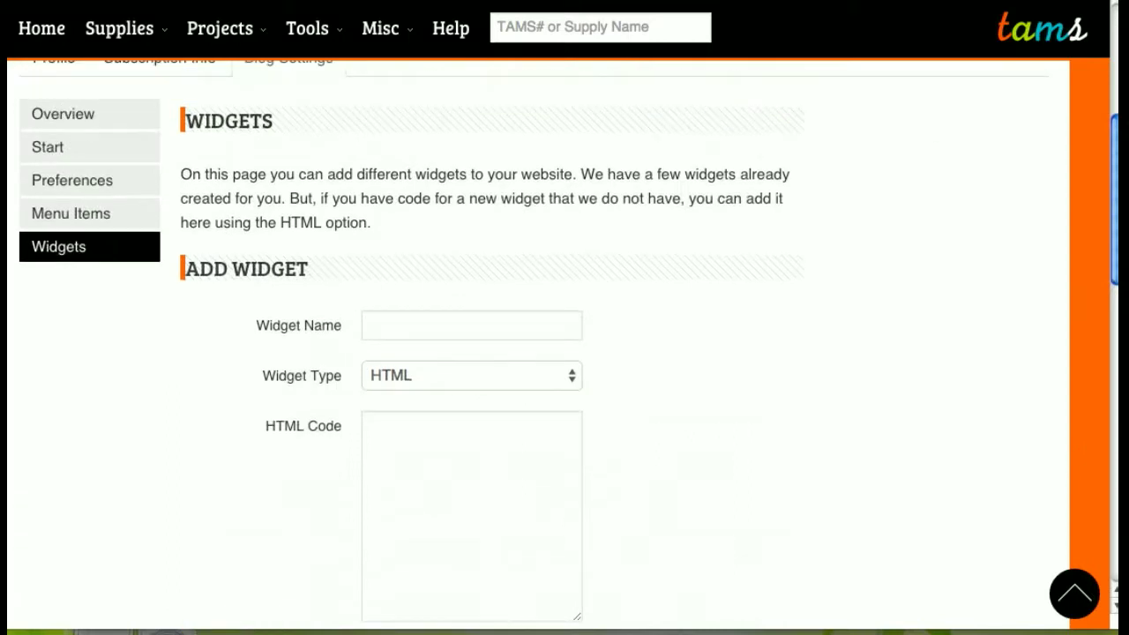
pyautogui.click(1050, 3)
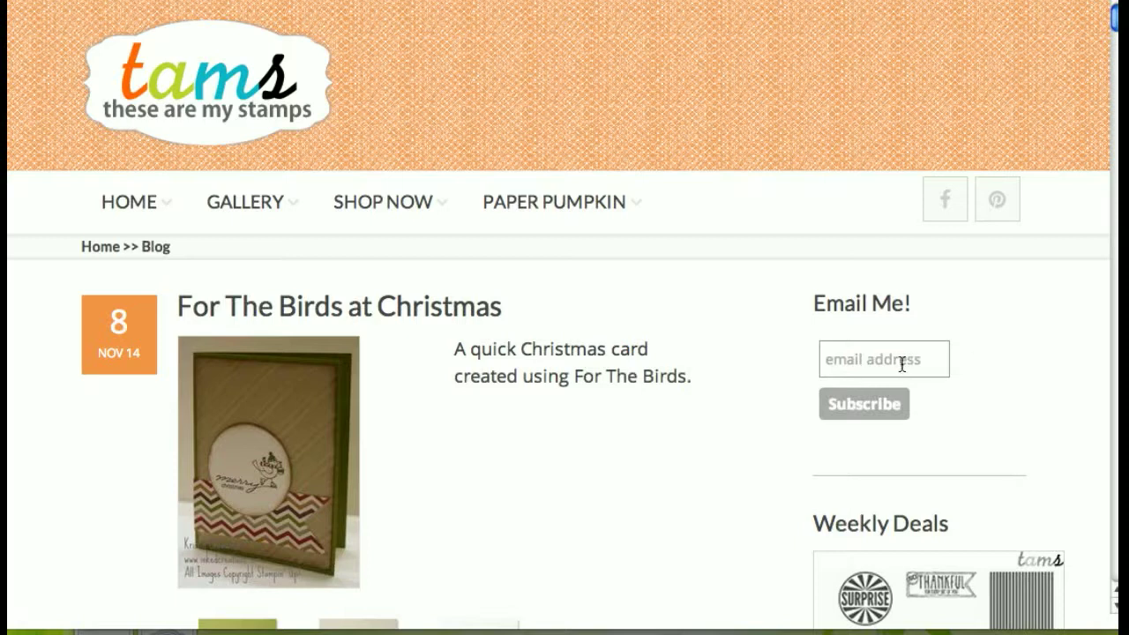
pyautogui.scroll(-5, 1009, 359)
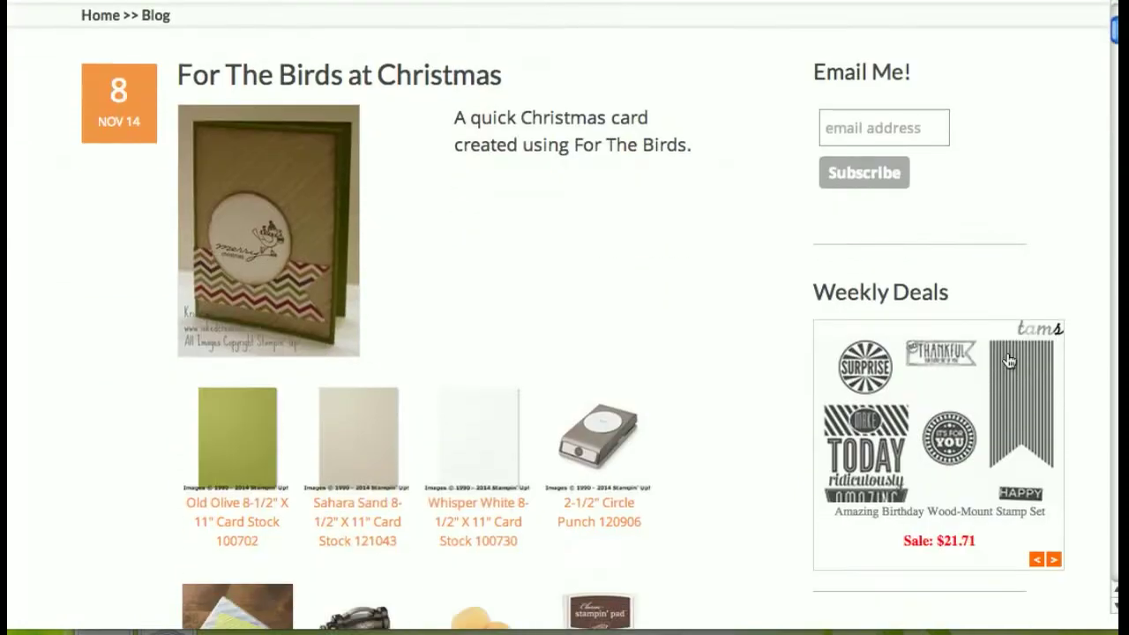
pyautogui.scroll(-5, 1008, 359)
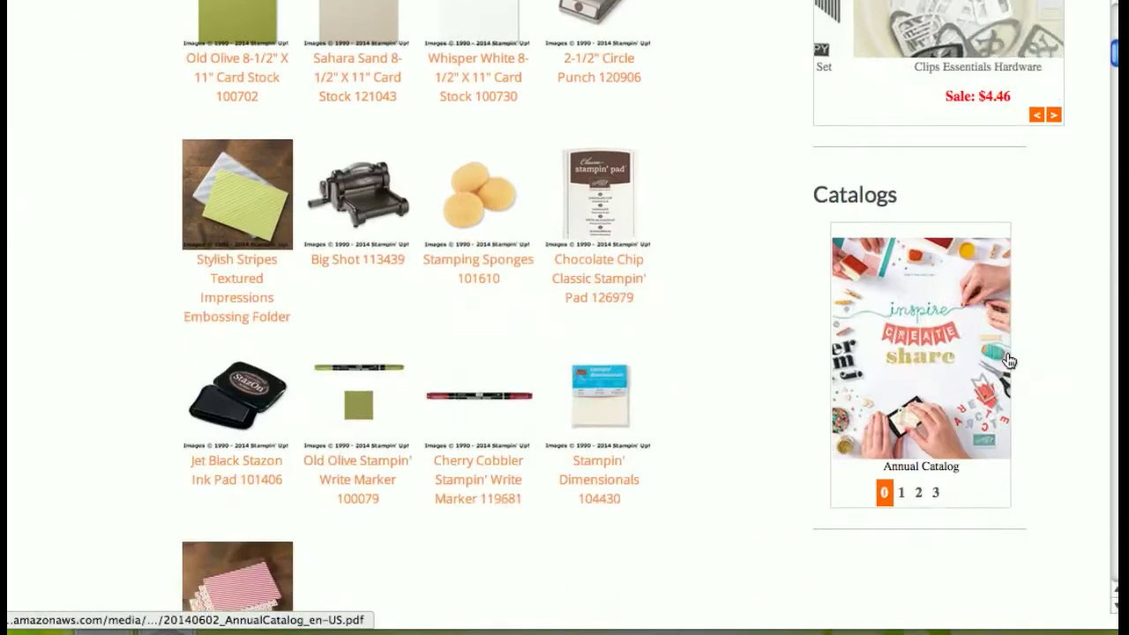
pyautogui.scroll(10, 1008, 359)
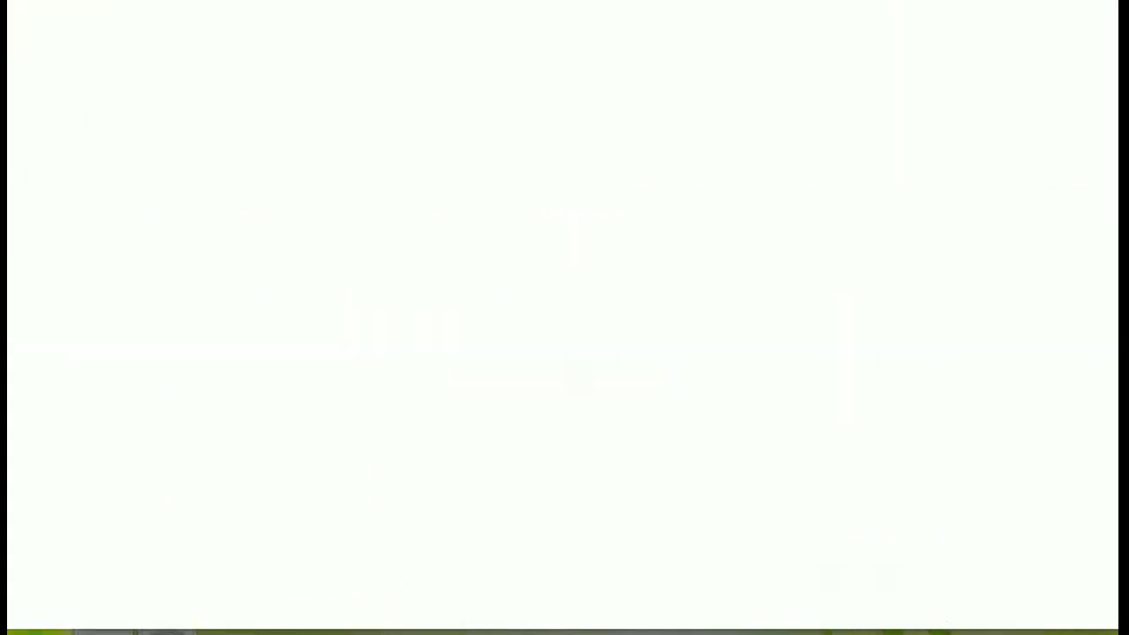
# - Go to the Blog Settings Start Here page and select the personalized URL name
pyautogui.click(99, 152)
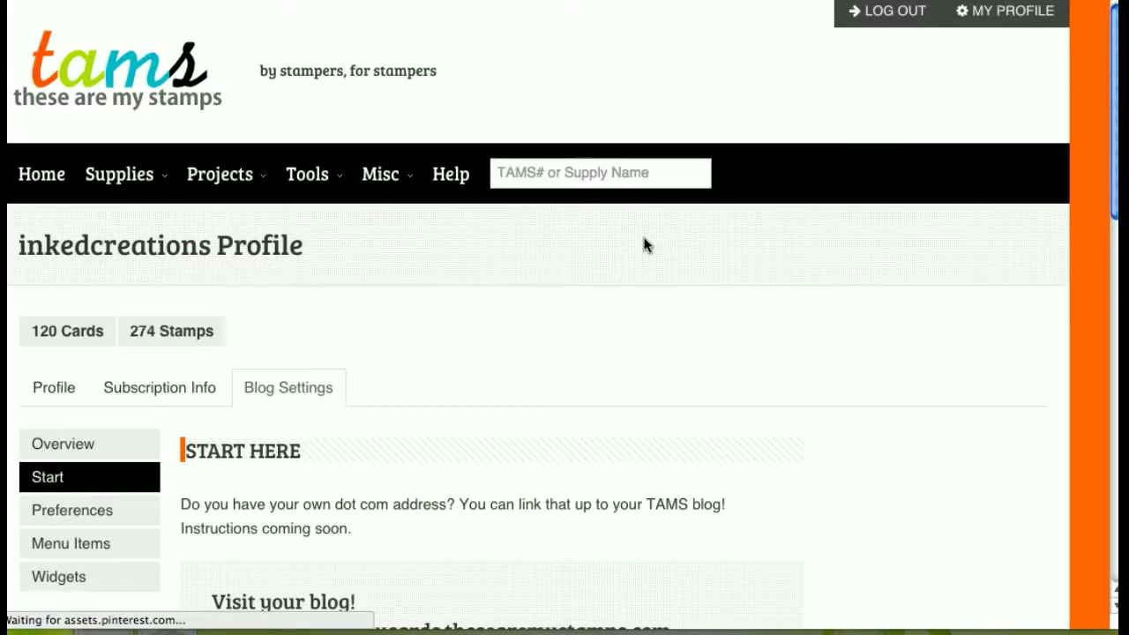
pyautogui.scroll(-5, 644, 245)
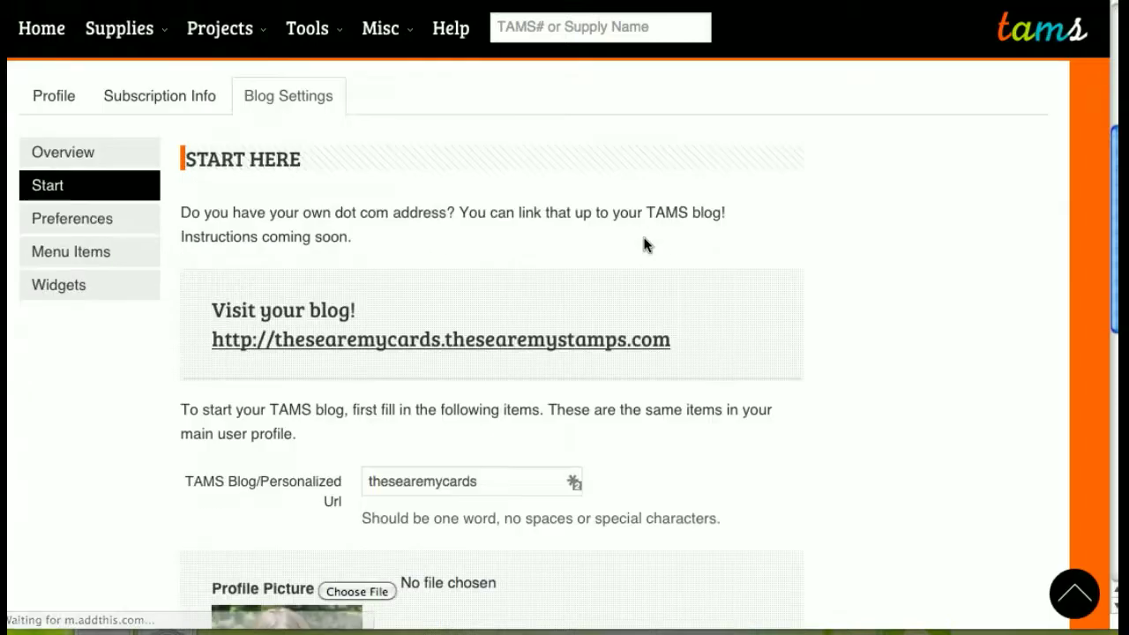
pyautogui.doubleClick(425, 483)
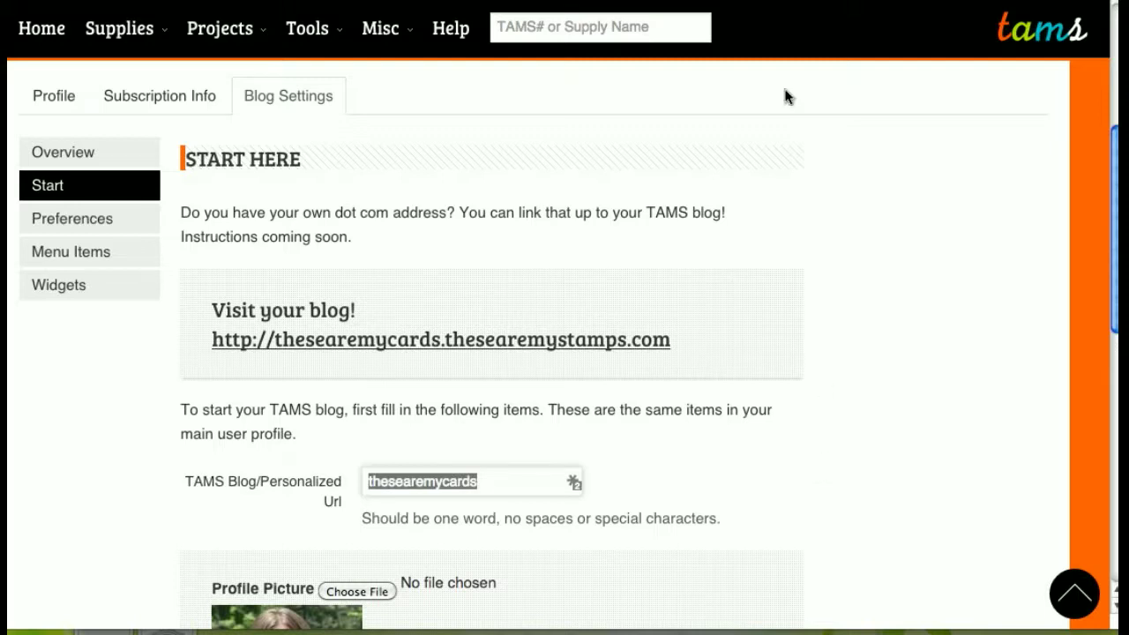
pyautogui.click(717, 0)
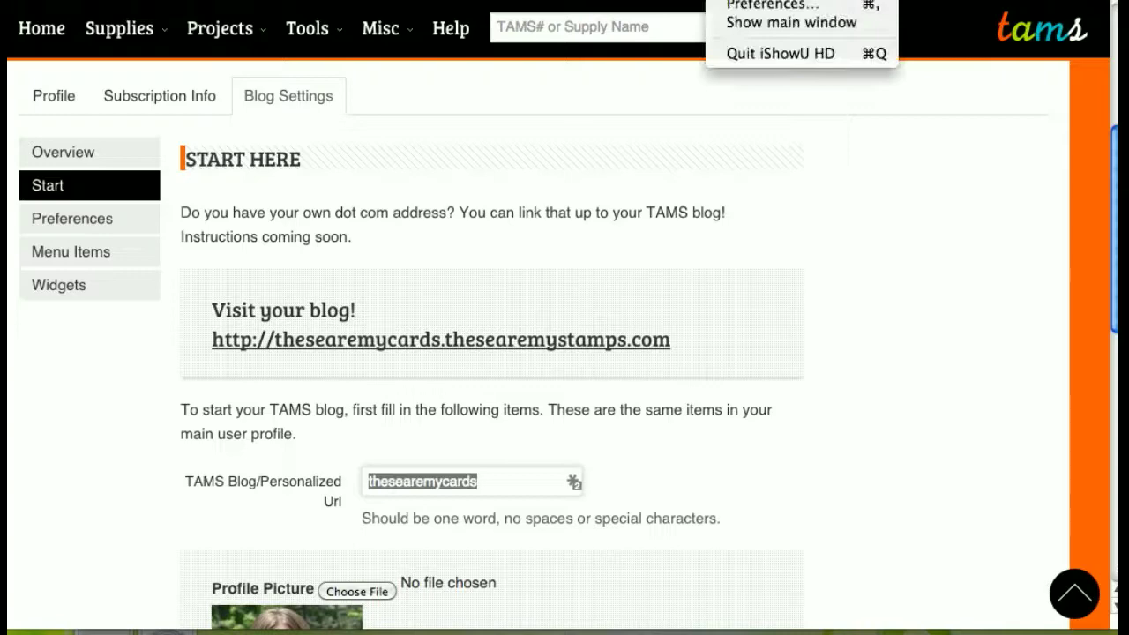